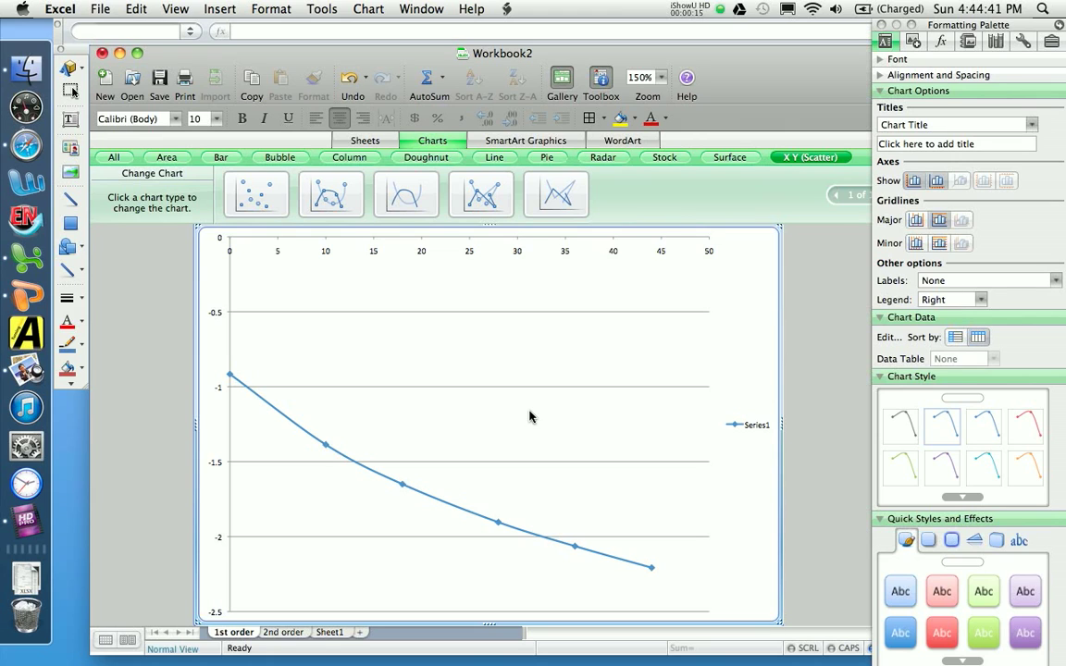
# Step: Delete the chart's legend and set the vertical axis labels to font size 20
pyautogui.click(762, 431)
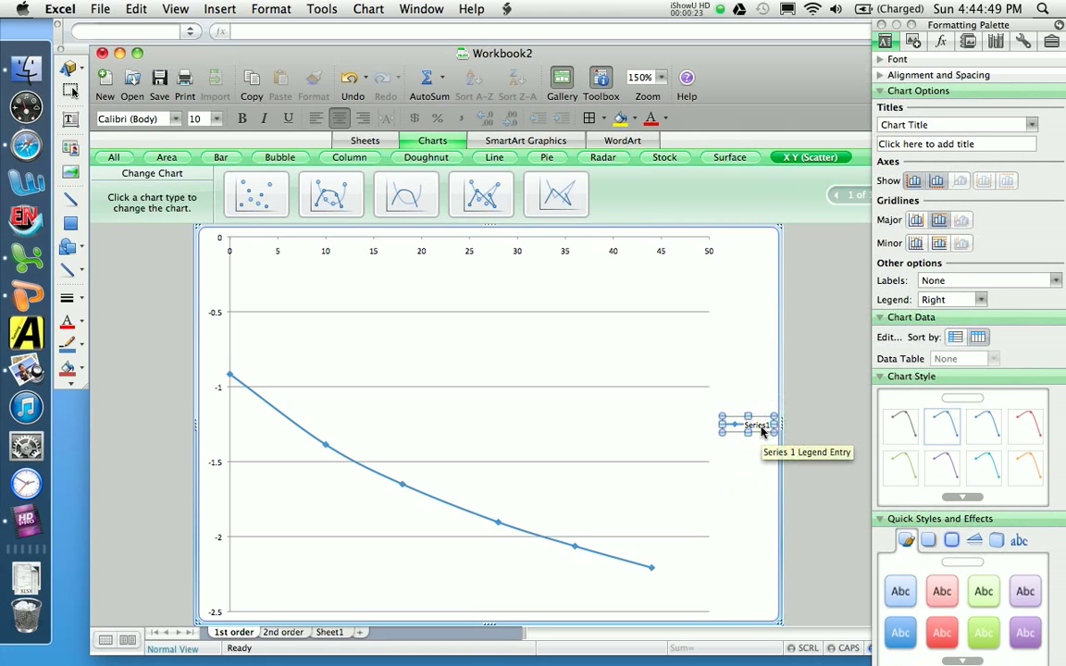
pyautogui.press('Delete')
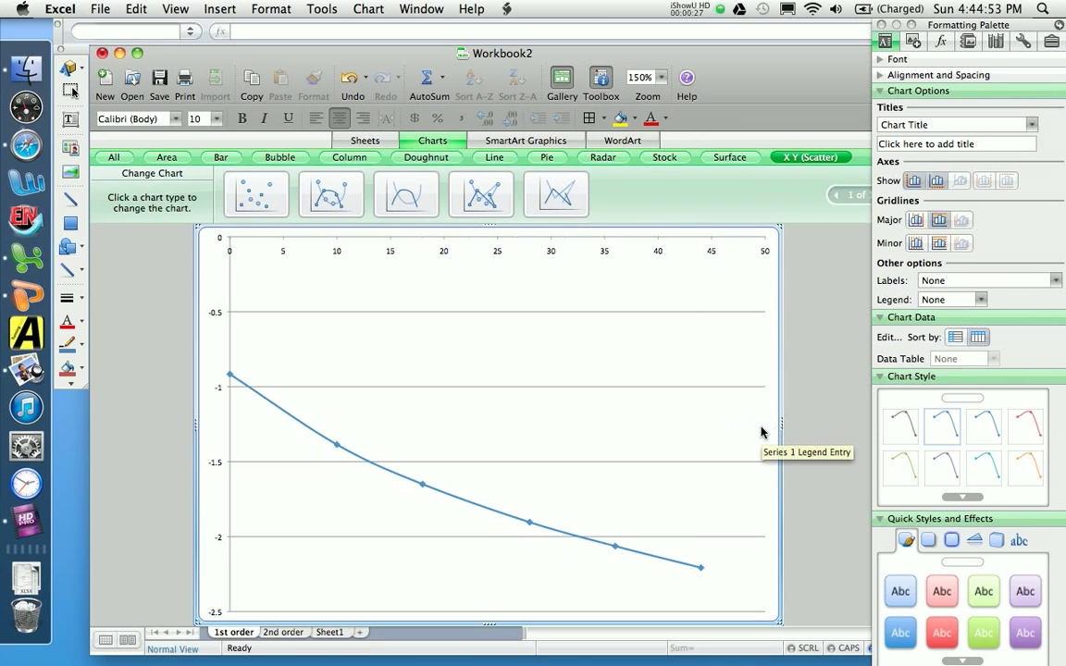
pyautogui.click(216, 318)
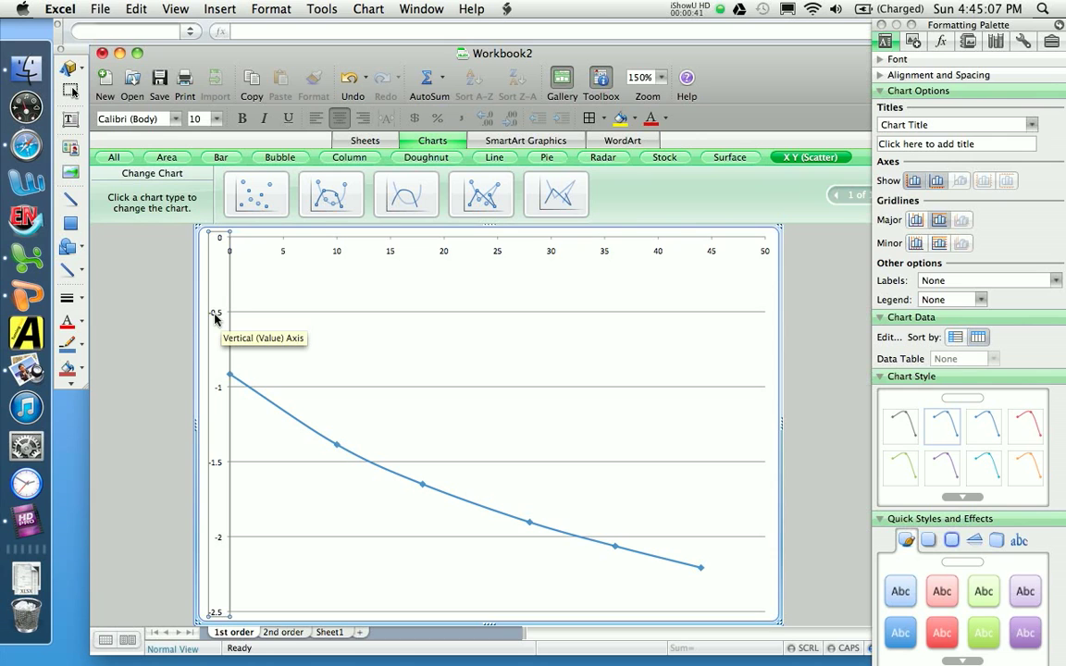
pyautogui.click(896, 59)
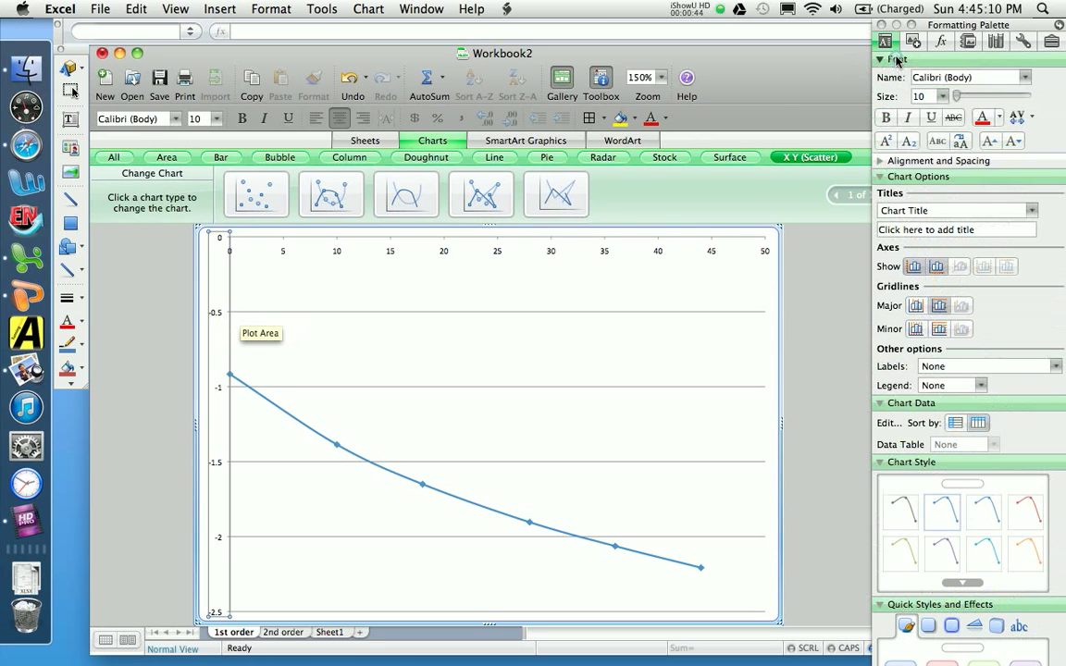
pyautogui.doubleClick(222, 318)
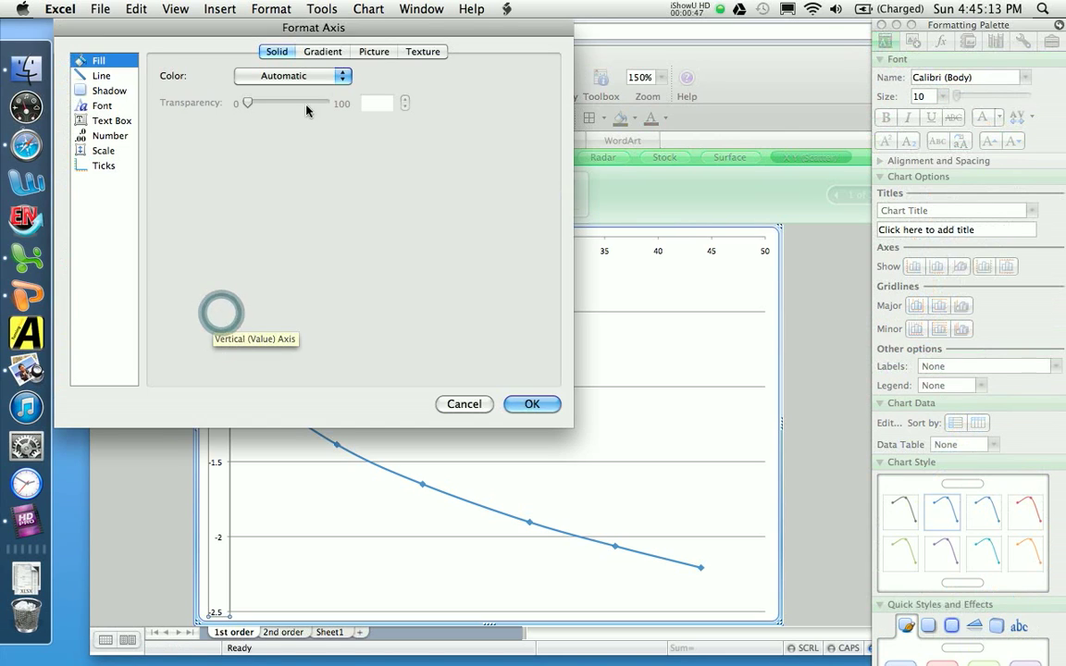
pyautogui.click(103, 105)
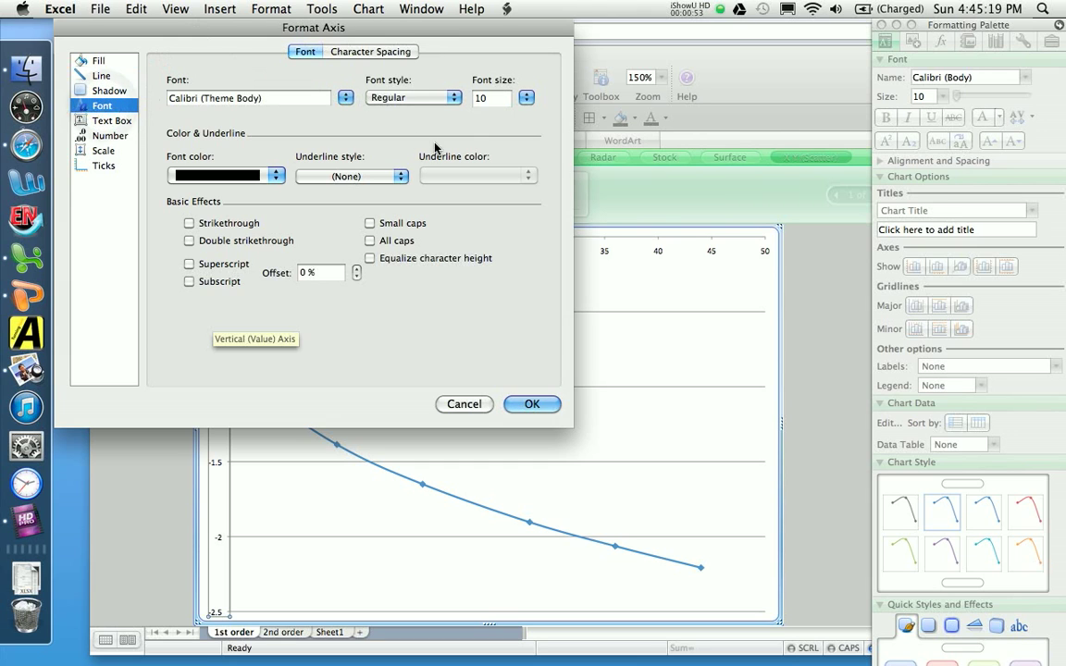
pyautogui.click(522, 96)
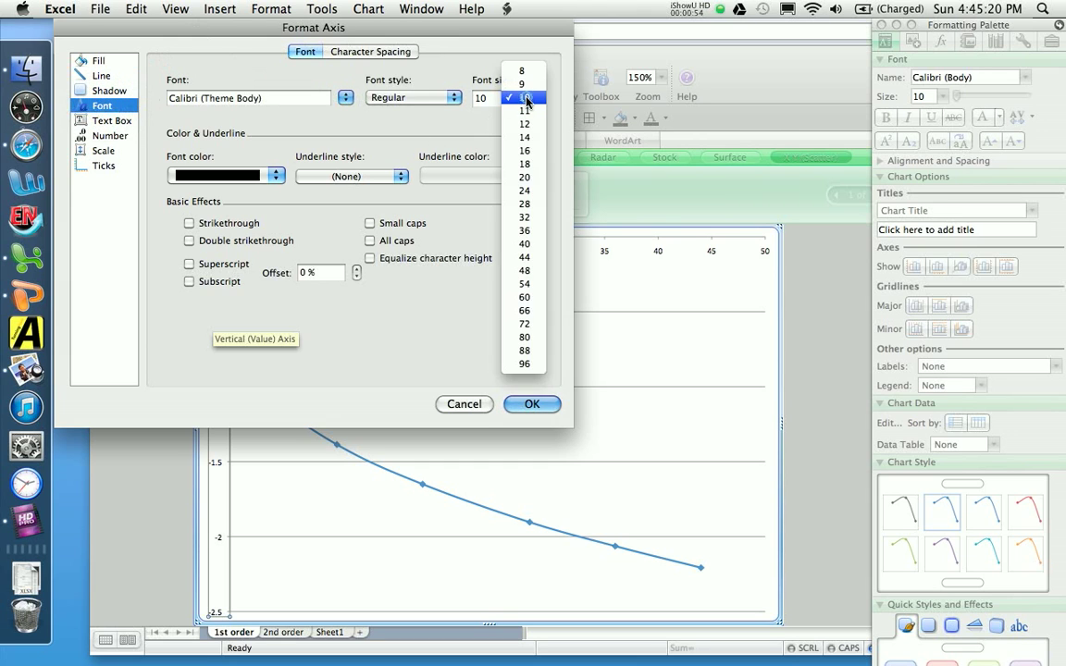
pyautogui.click(525, 176)
pyautogui.click(526, 404)
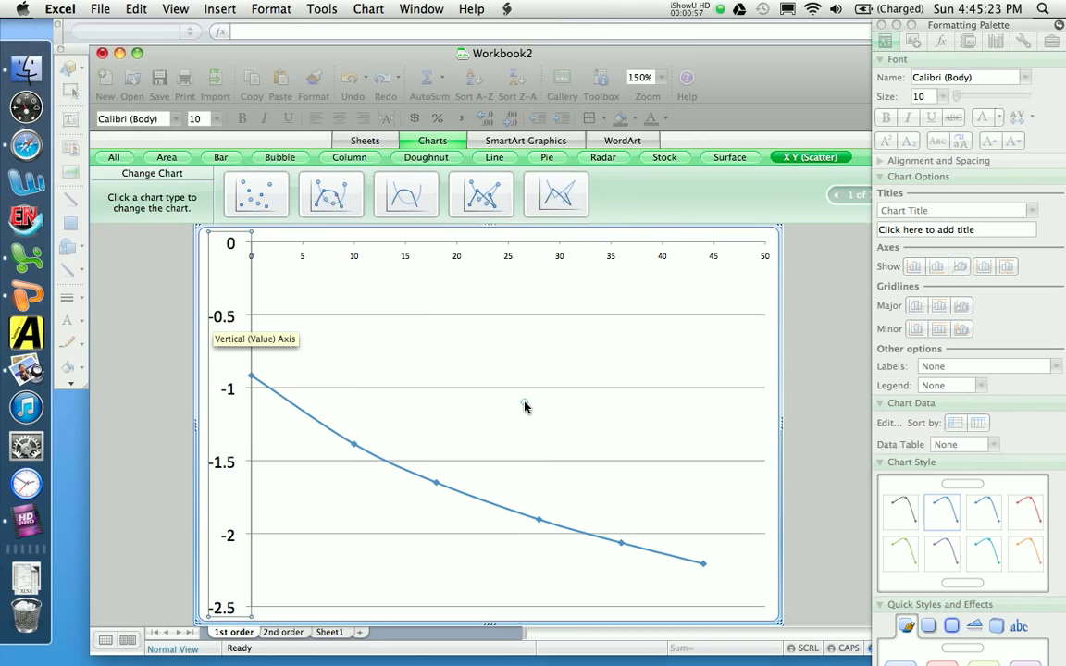
# Step: Set the horizontal axis labels to font size 20
pyautogui.click(355, 256)
pyautogui.doubleClick(356, 257)
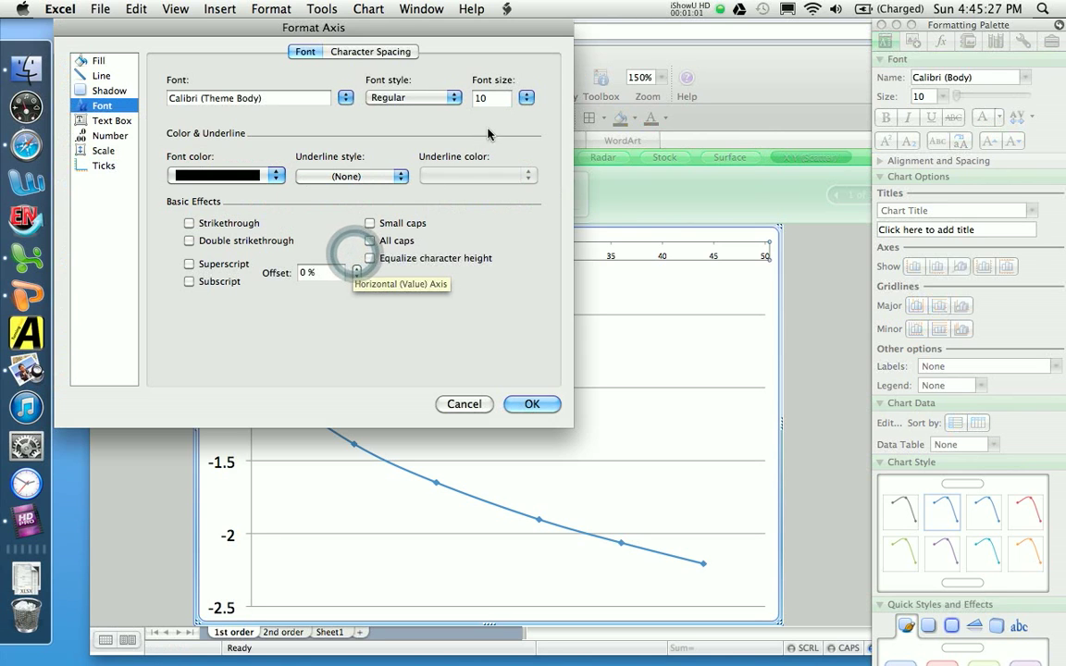
pyautogui.click(529, 98)
pyautogui.click(525, 177)
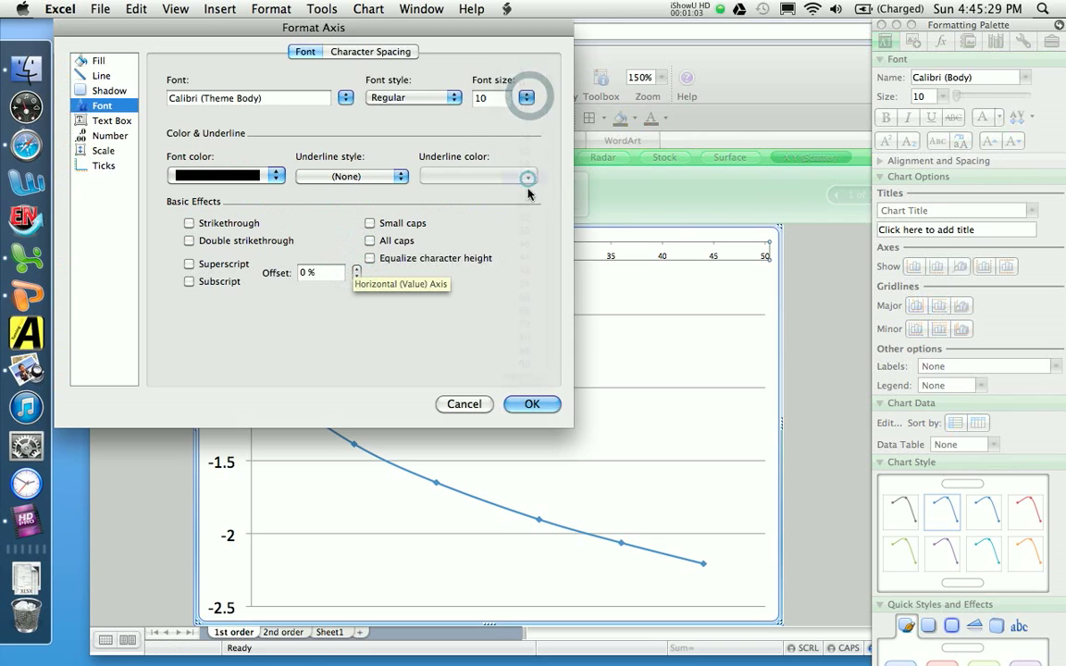
pyautogui.click(544, 405)
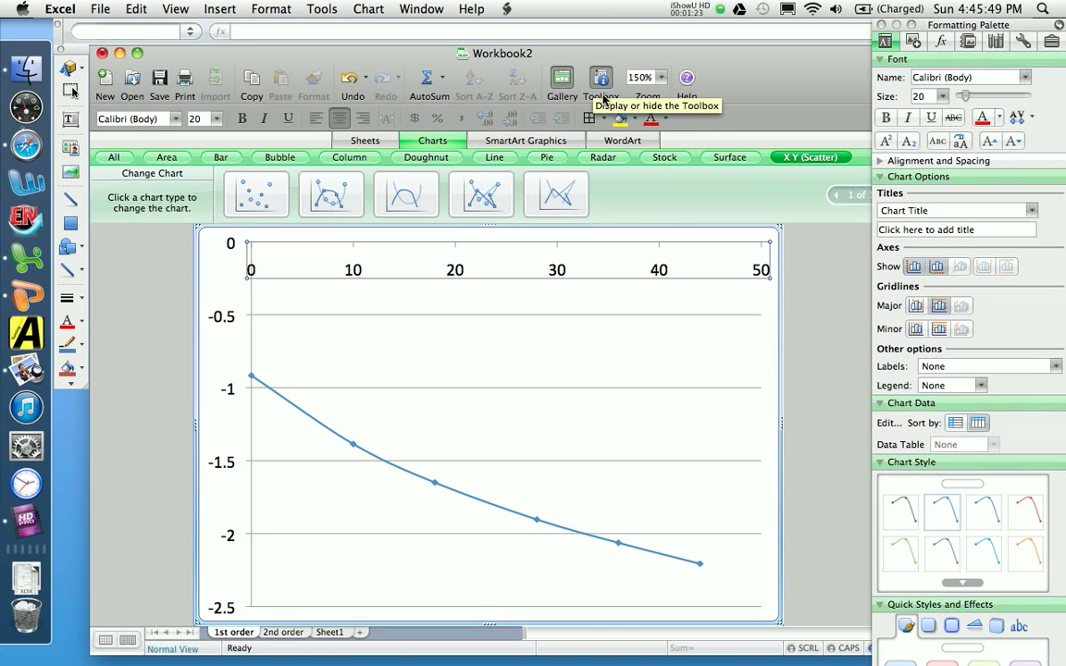
# Step: Add the title "Time (sec)" to the chart's horizontal axis
pyautogui.click(959, 212)
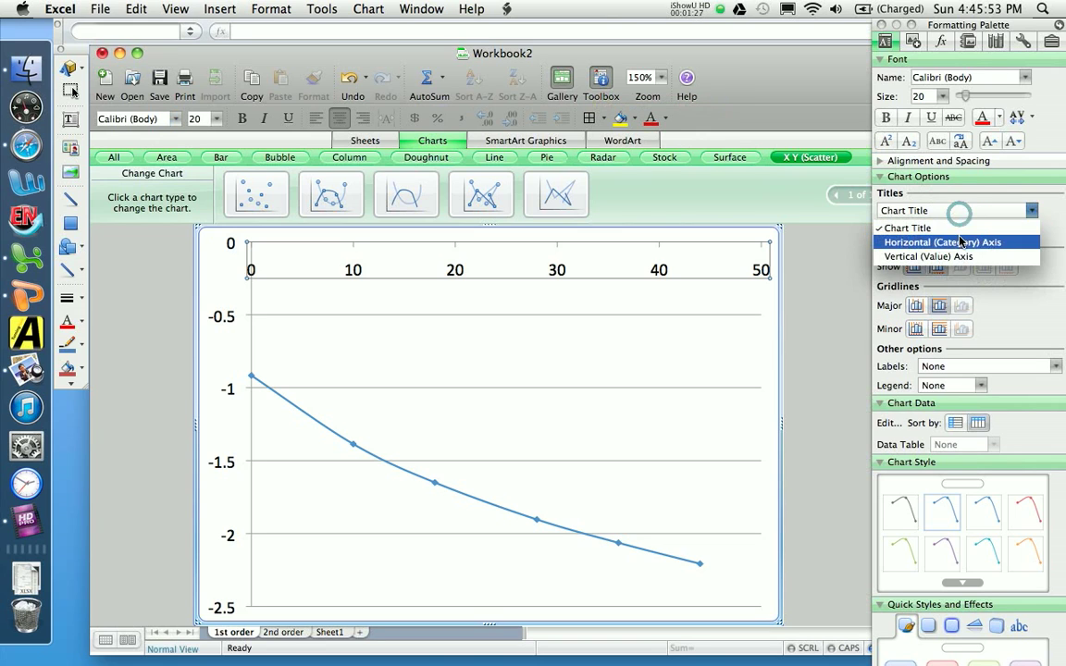
pyautogui.click(959, 241)
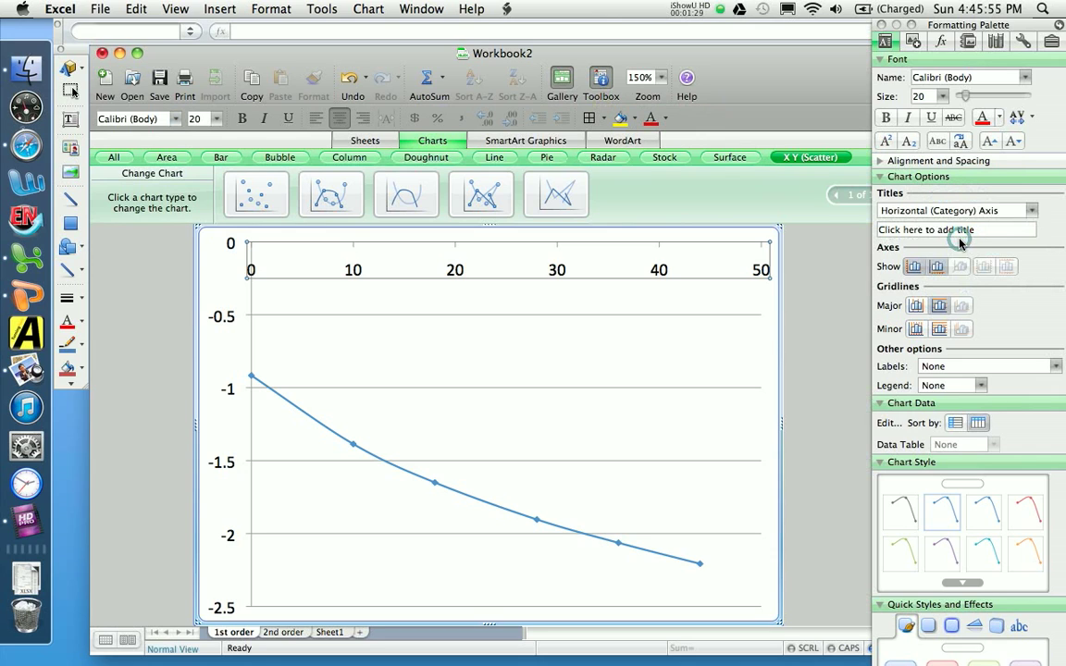
pyautogui.click(960, 231)
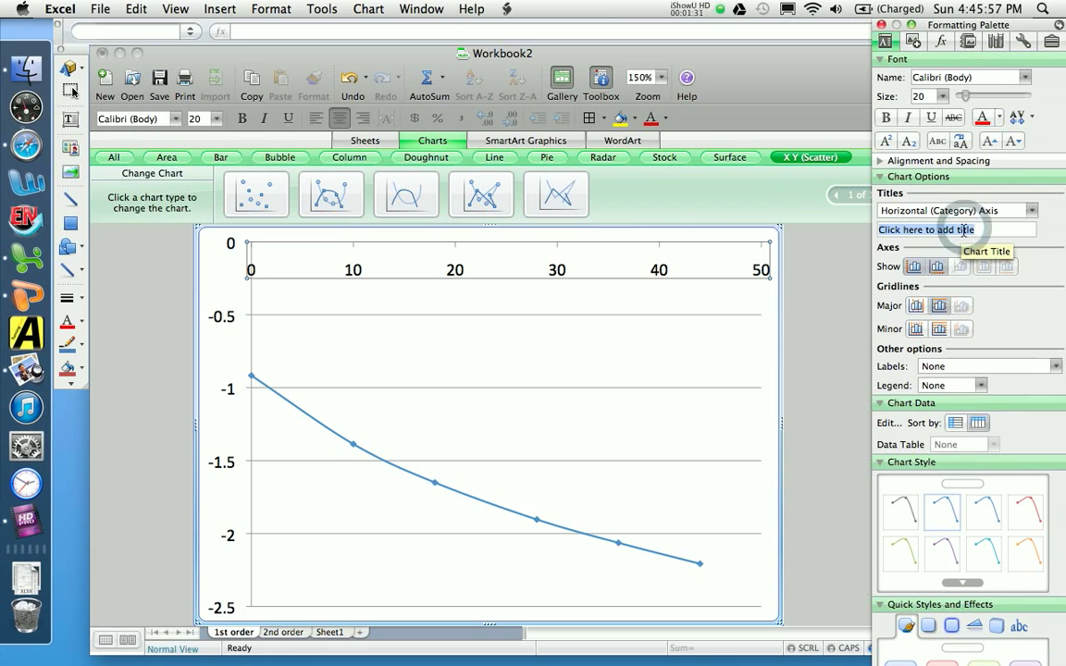
pyautogui.write('Time (sec)')
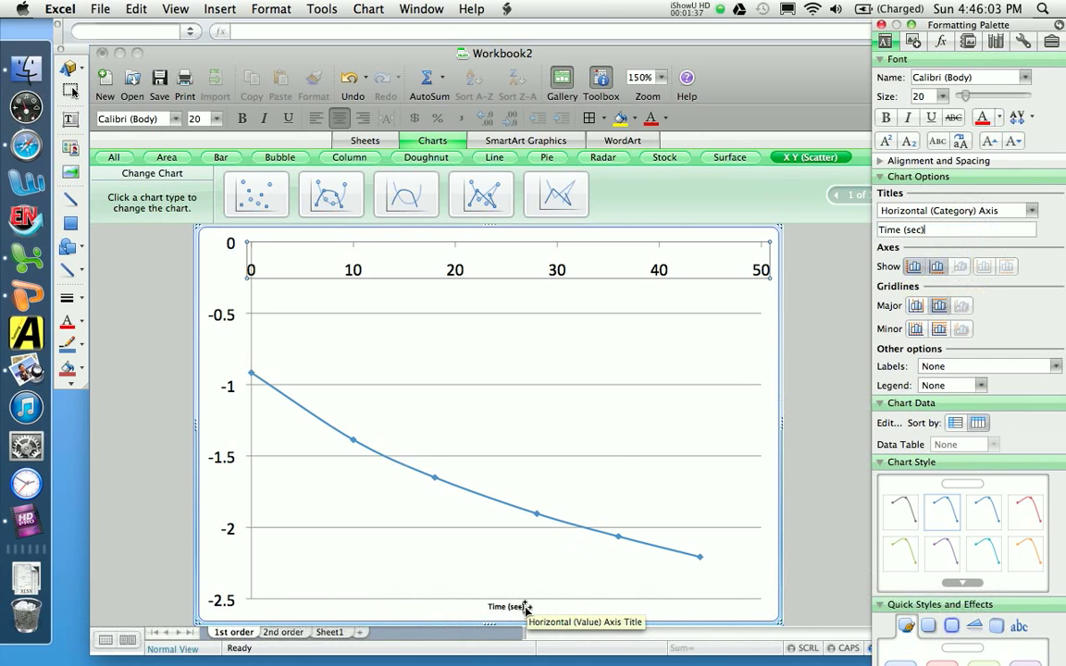
# Step: Add the title "ln(A)" to the chart's vertical axis
pyautogui.click(1027, 210)
pyautogui.click(989, 255)
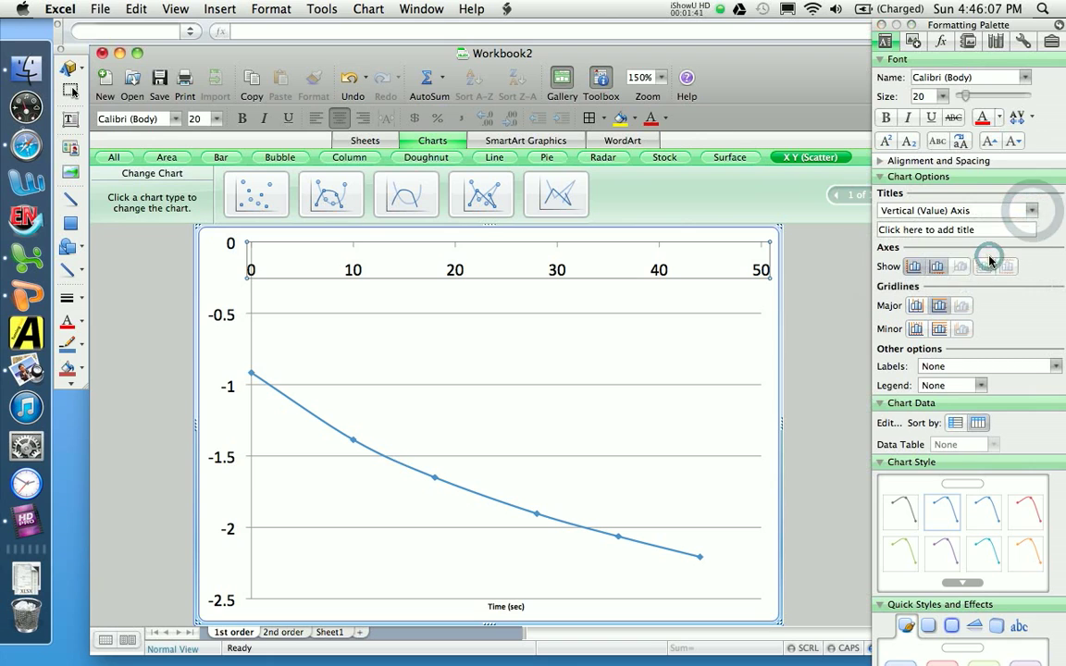
pyautogui.click(998, 230)
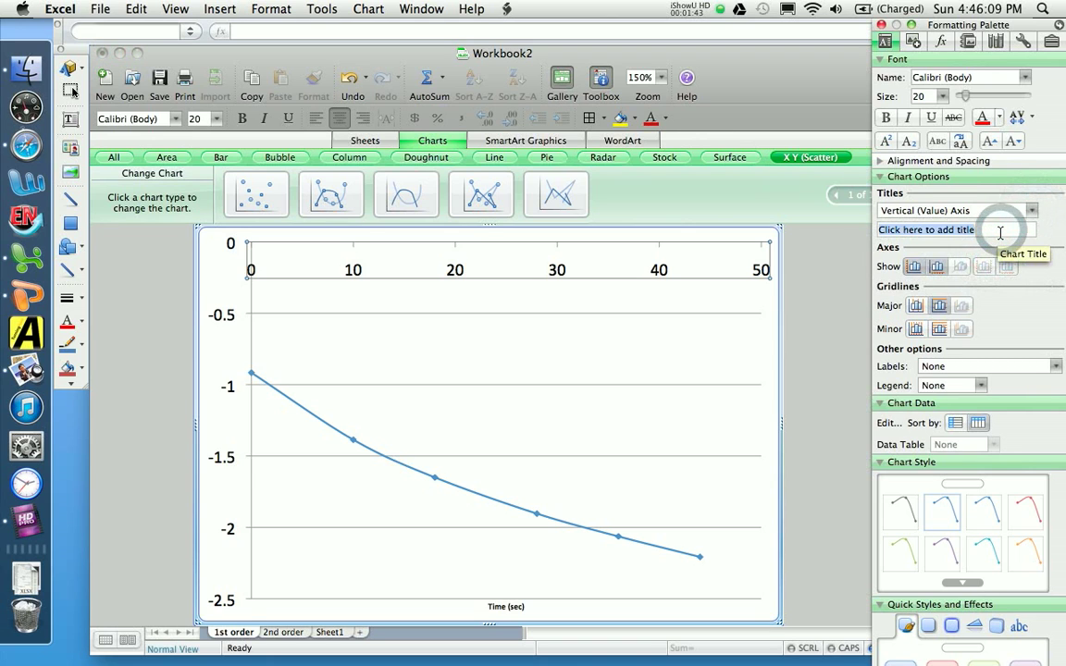
pyautogui.write('ln(A)')
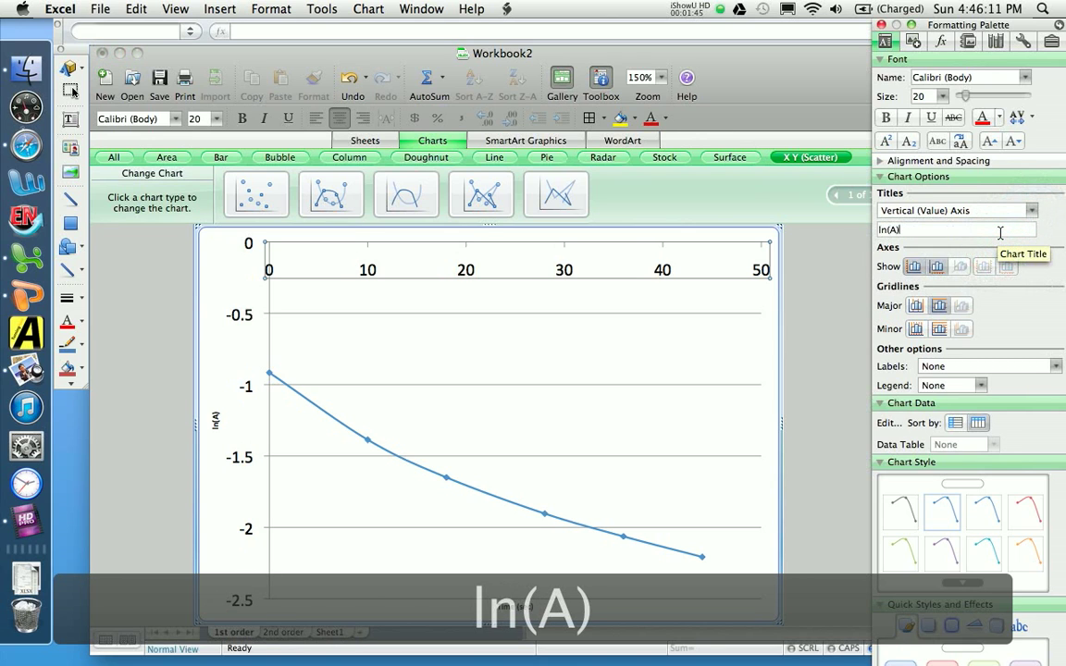
pyautogui.press('Return')
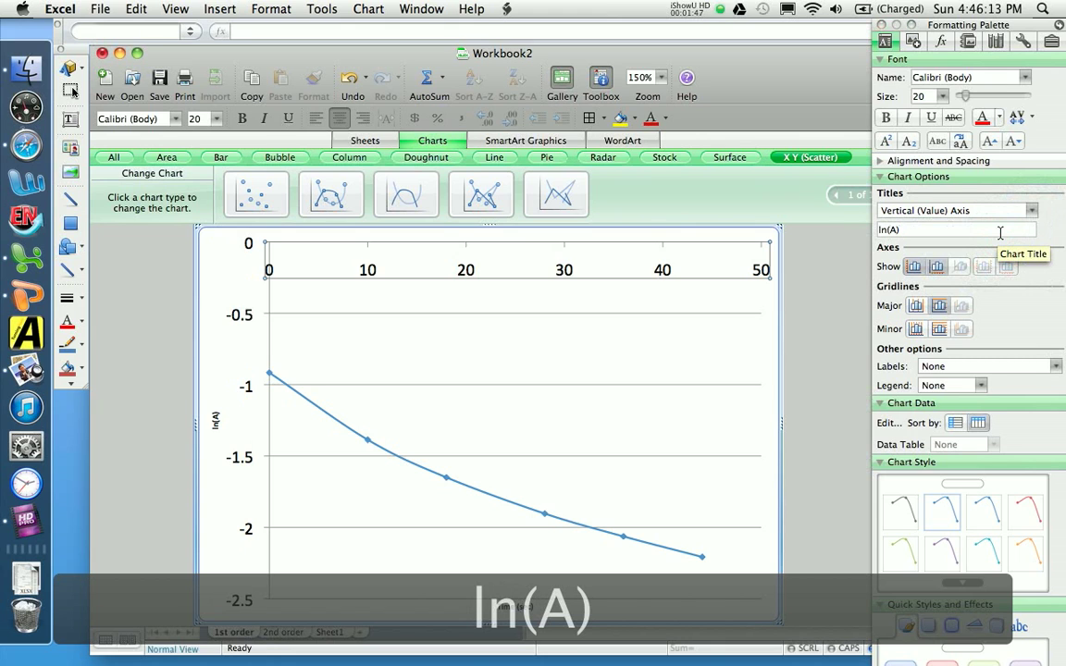
# Step: Set the font size of both the vertical and horizontal axis titles to 20
pyautogui.click(215, 418)
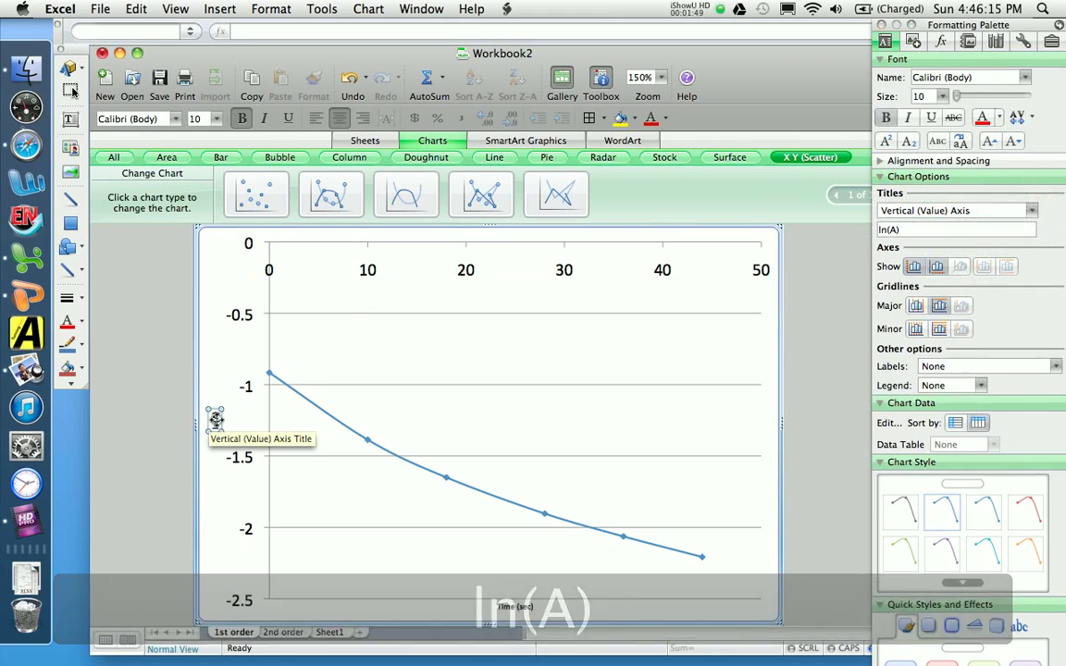
pyautogui.click(942, 96)
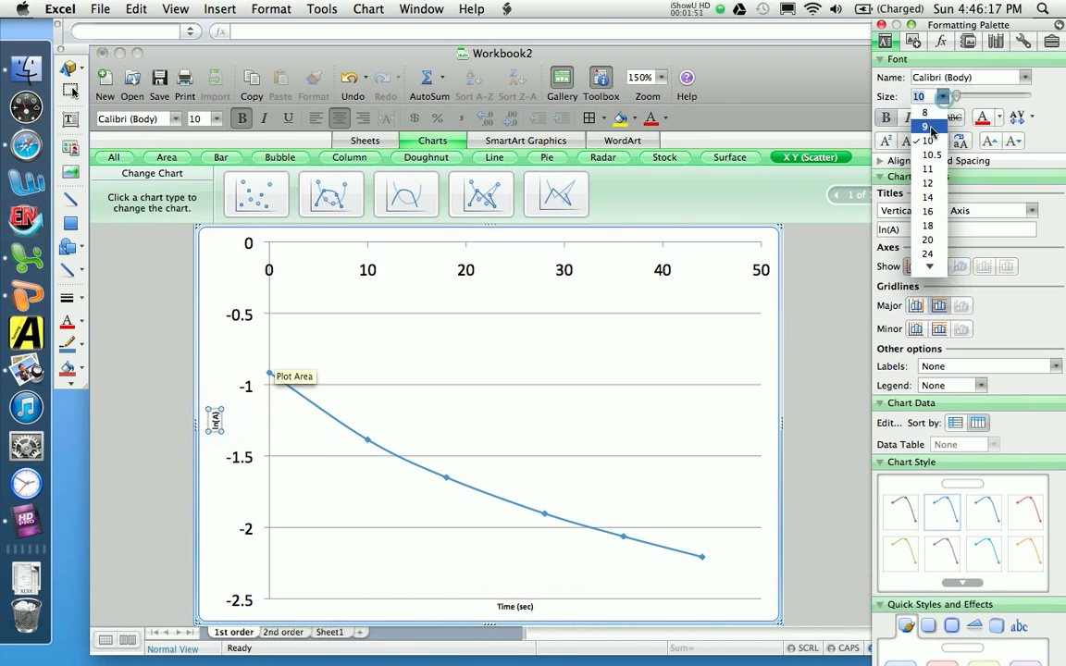
pyautogui.click(927, 239)
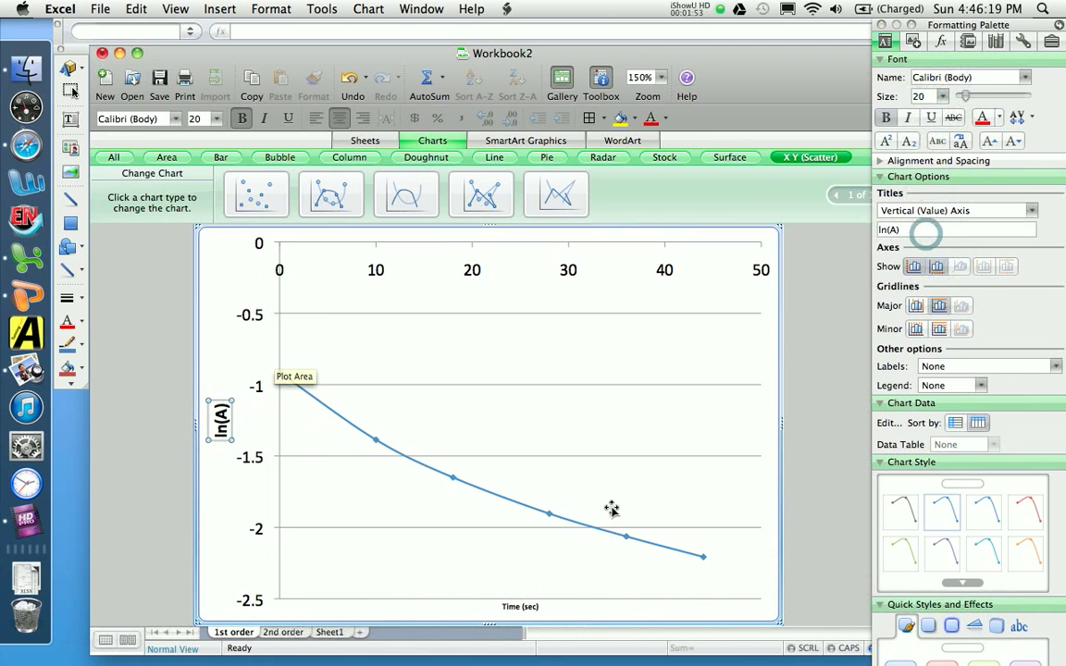
pyautogui.click(518, 606)
pyautogui.click(943, 98)
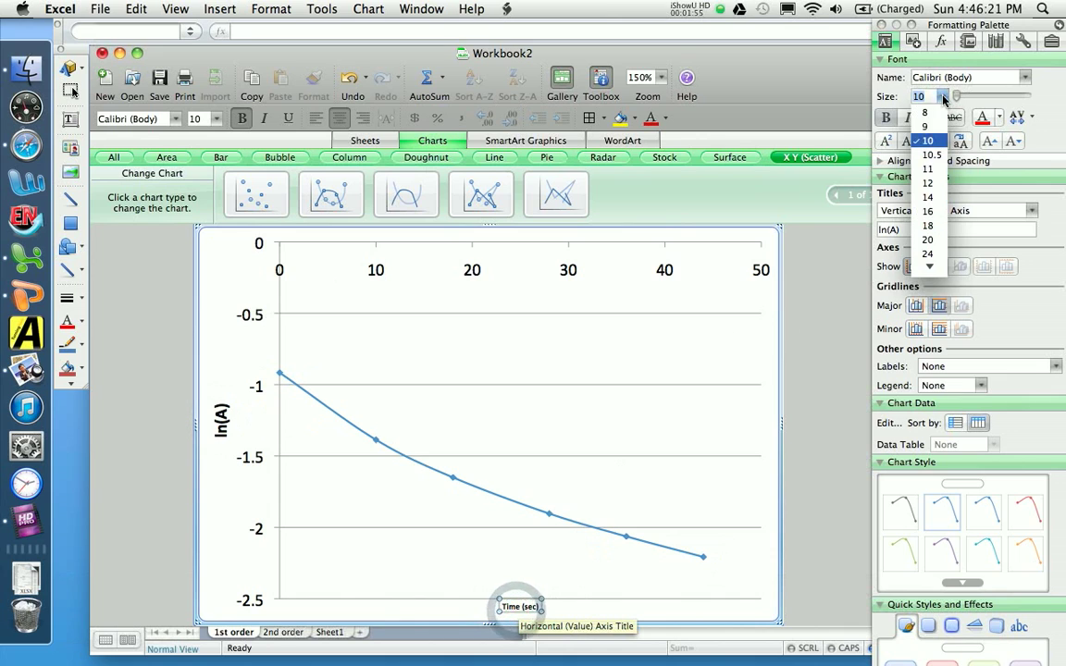
pyautogui.click(932, 238)
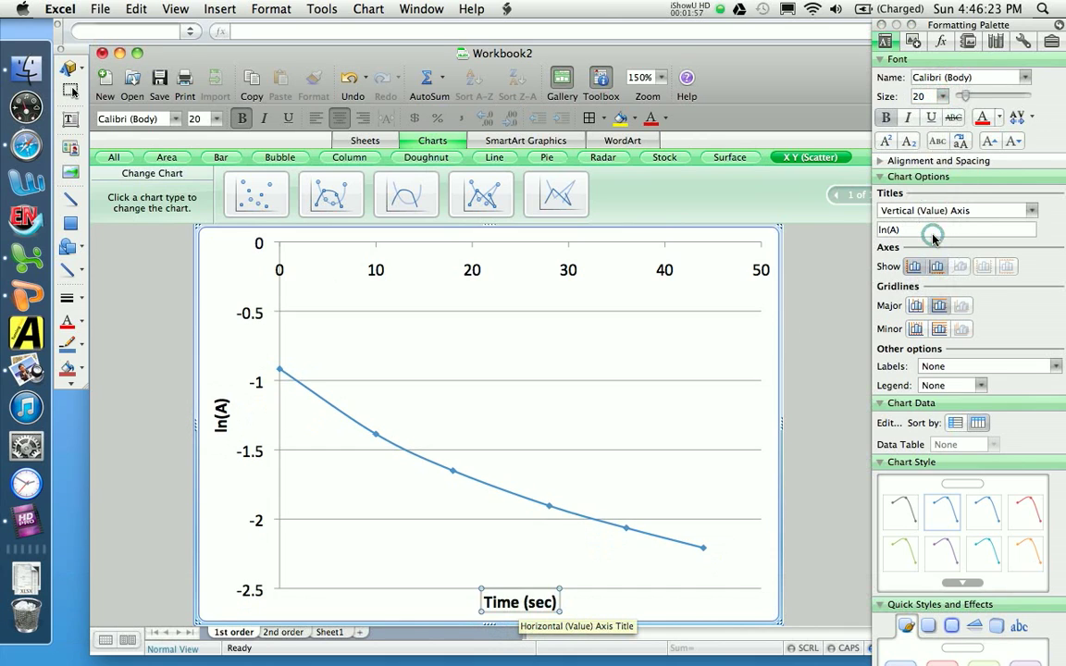
# Step: Remove the horizontal major gridlines from the plot area and deselect the chart
pyautogui.click(664, 373)
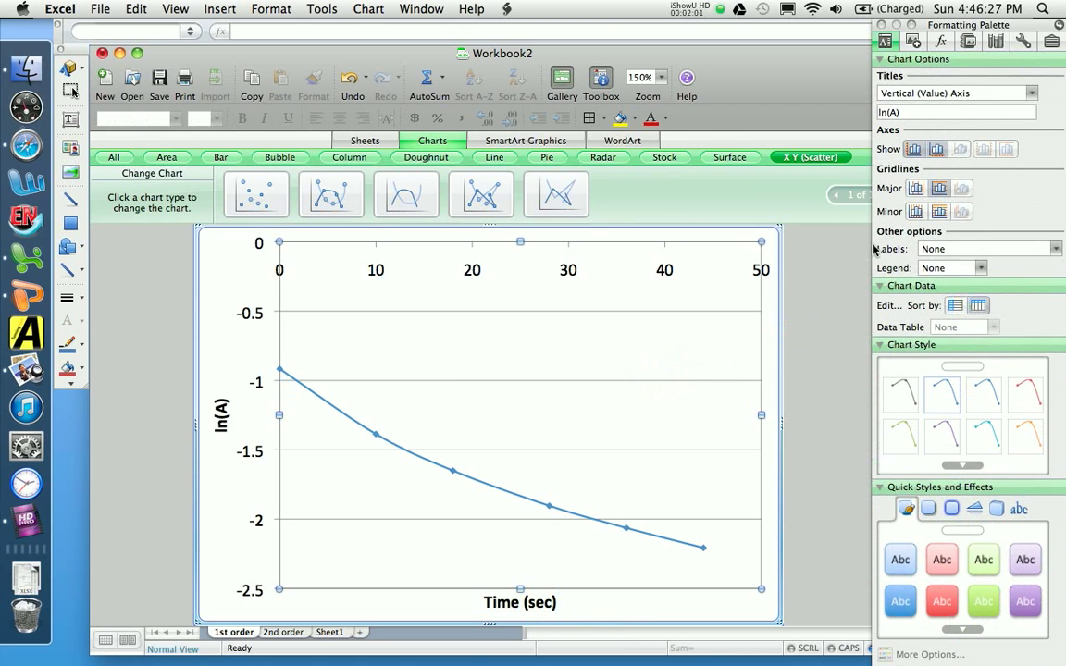
pyautogui.click(938, 189)
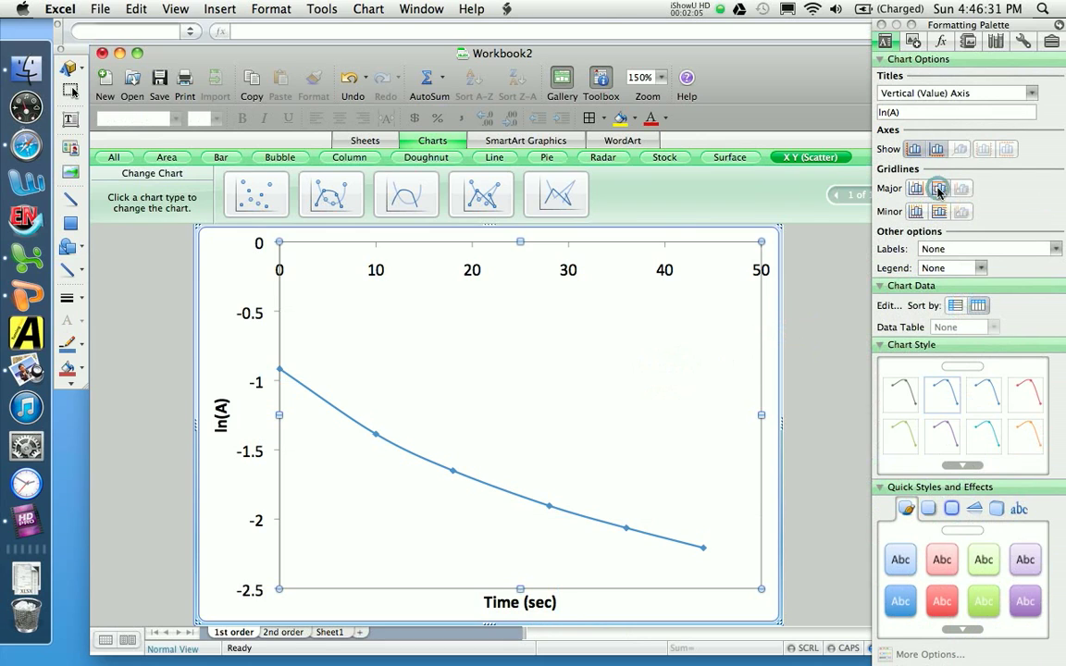
pyautogui.click(861, 294)
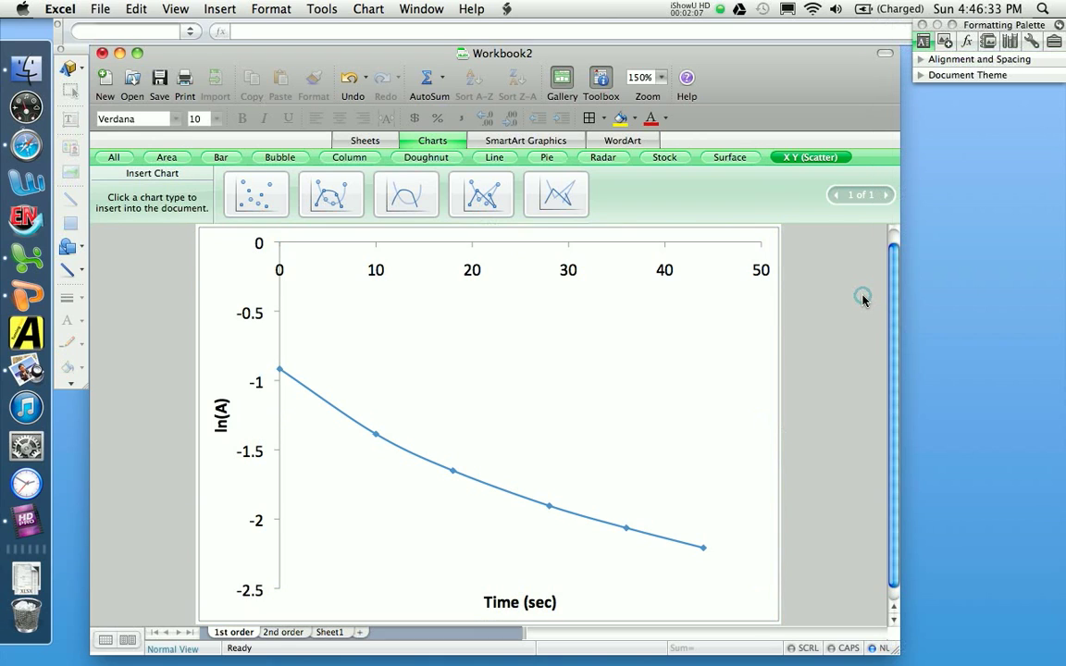
pyautogui.click(742, 243)
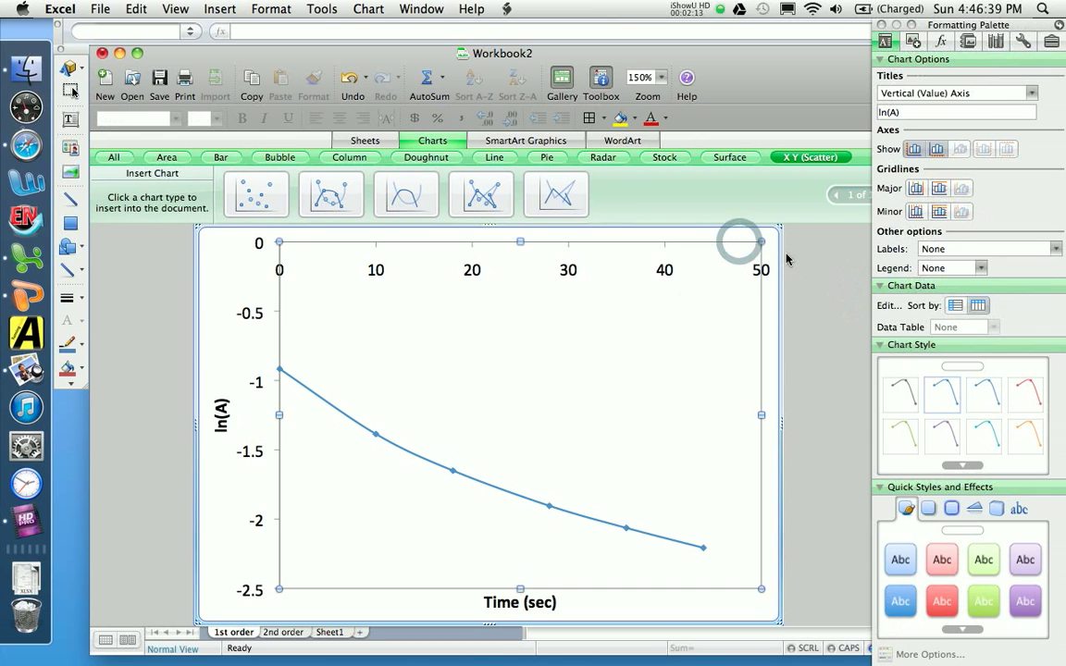
pyautogui.click(786, 254)
pyautogui.click(745, 239)
pyautogui.click(741, 241)
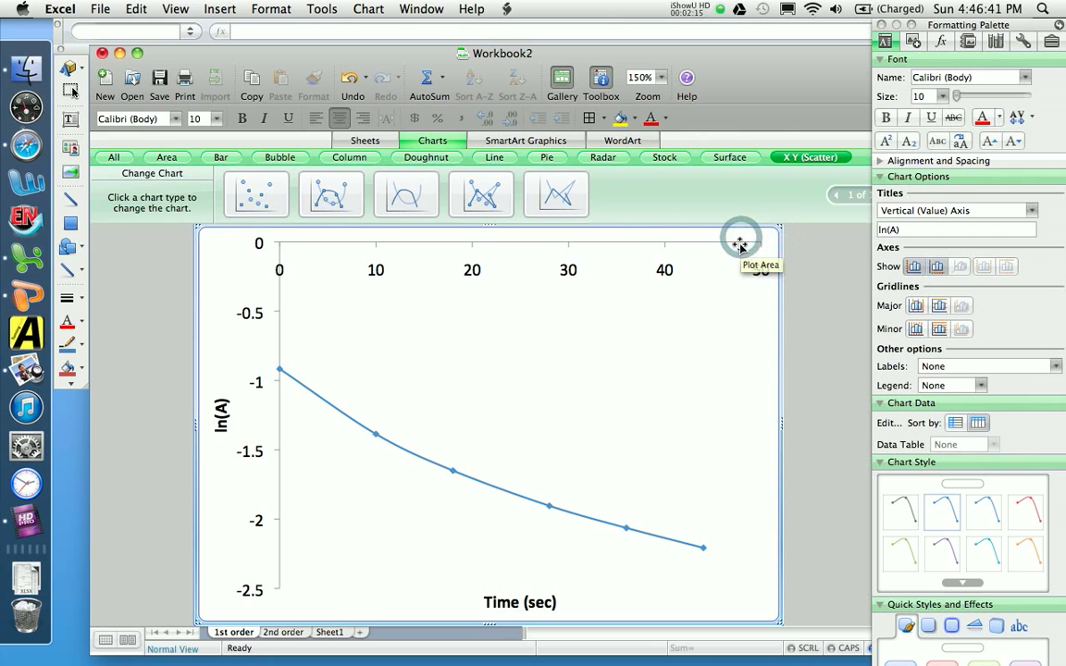
pyautogui.doubleClick(739, 243)
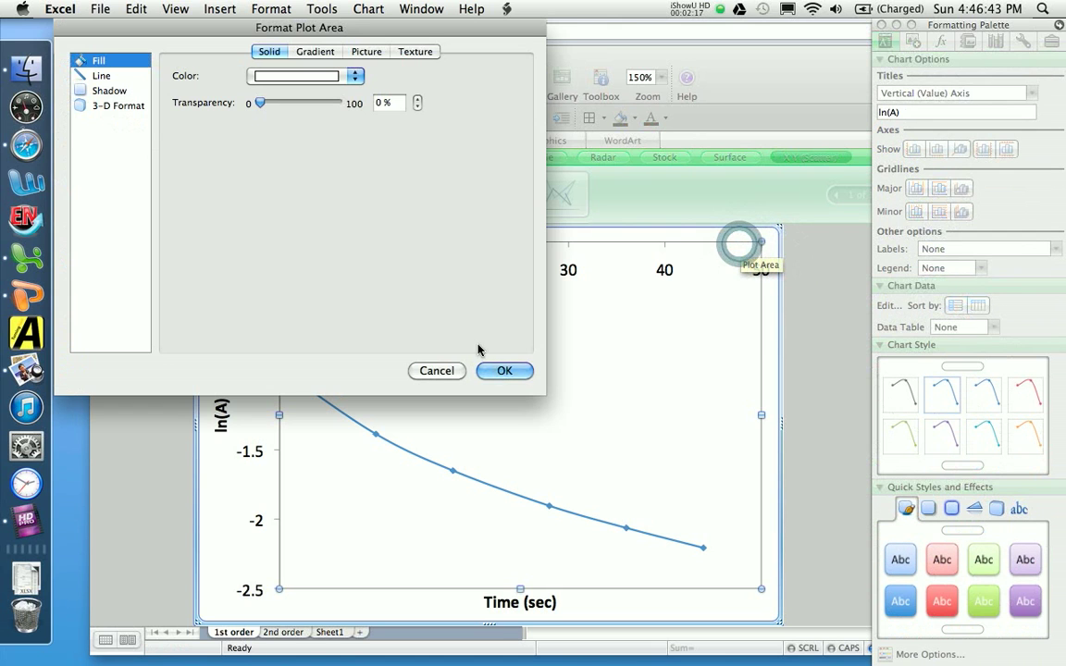
pyautogui.click(454, 372)
pyautogui.click(841, 307)
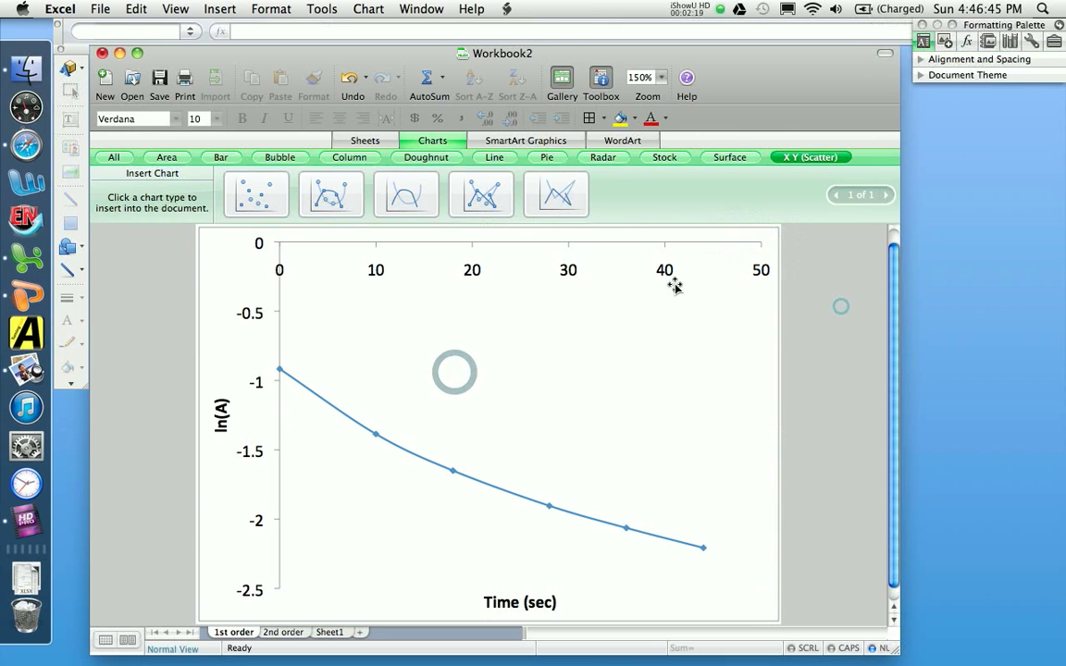
# Step: Change the line color of the chart's horizontal axis to black
pyautogui.click(664, 270)
pyautogui.doubleClick(664, 271)
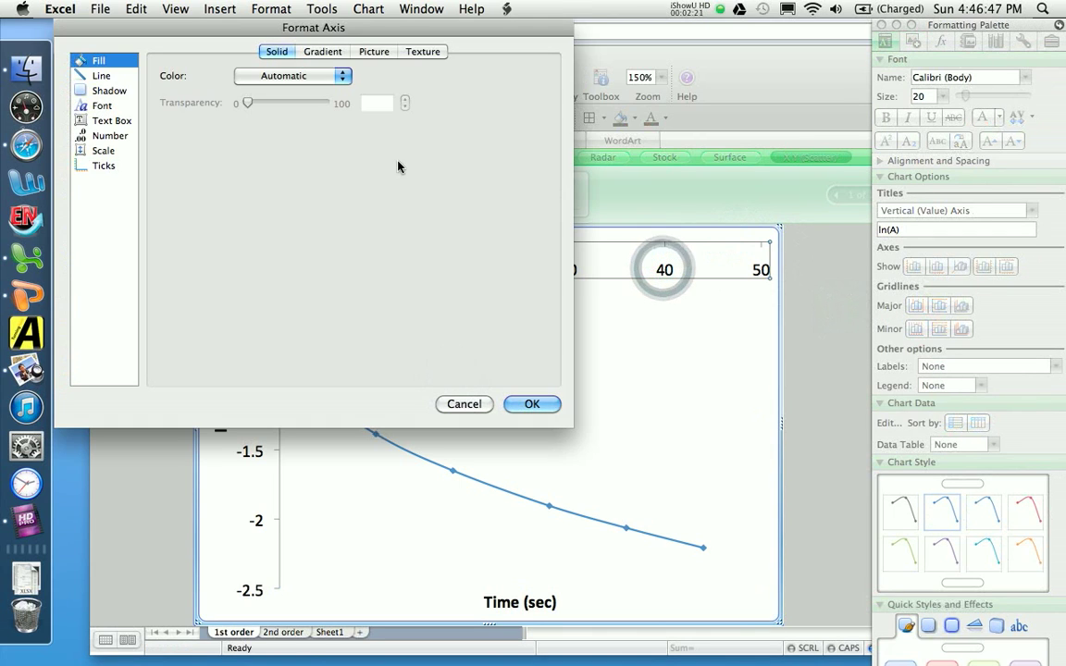
pyautogui.click(100, 76)
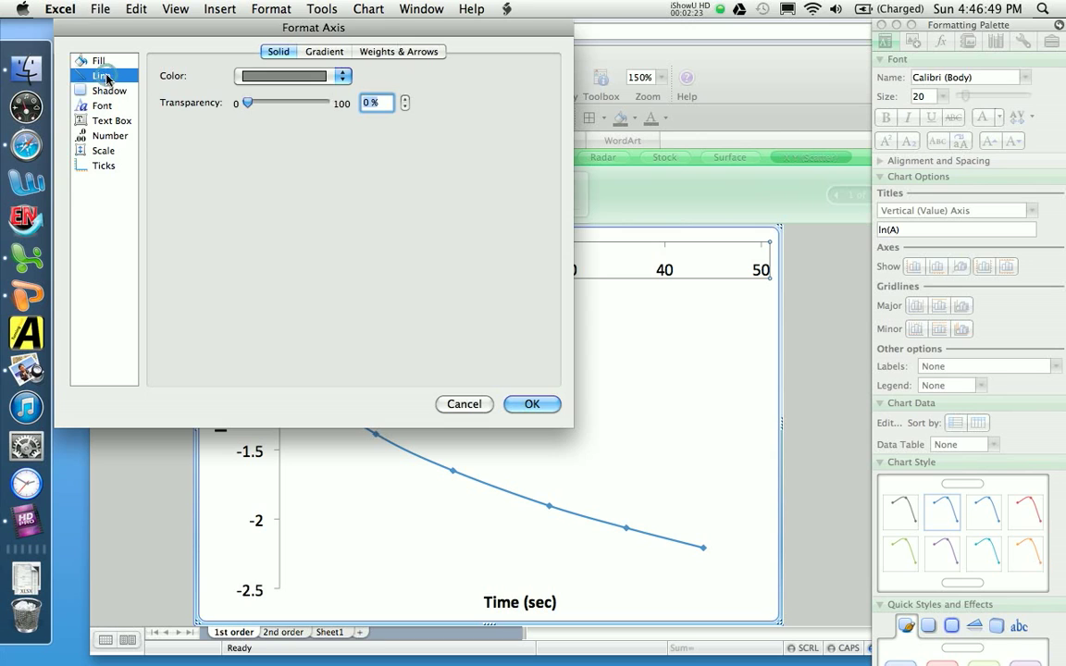
pyautogui.click(259, 75)
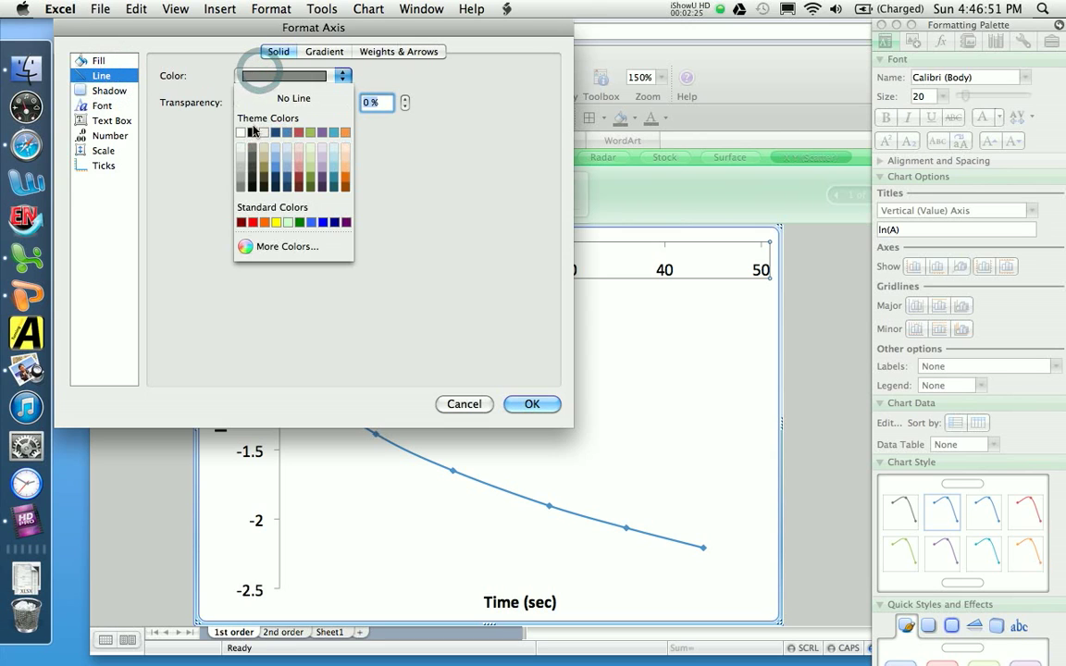
pyautogui.click(257, 72)
pyautogui.click(274, 76)
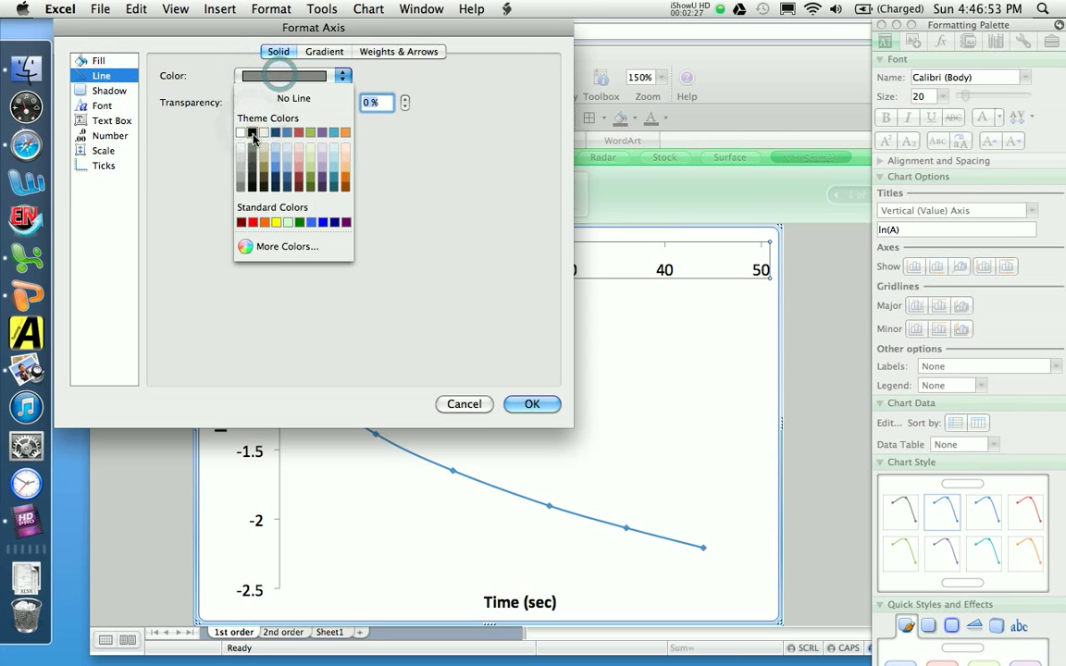
pyautogui.click(252, 135)
# Step: Set the horizontal axis line weight to 1.5 pt, apply the formatting and deselect the chart
pyautogui.click(398, 51)
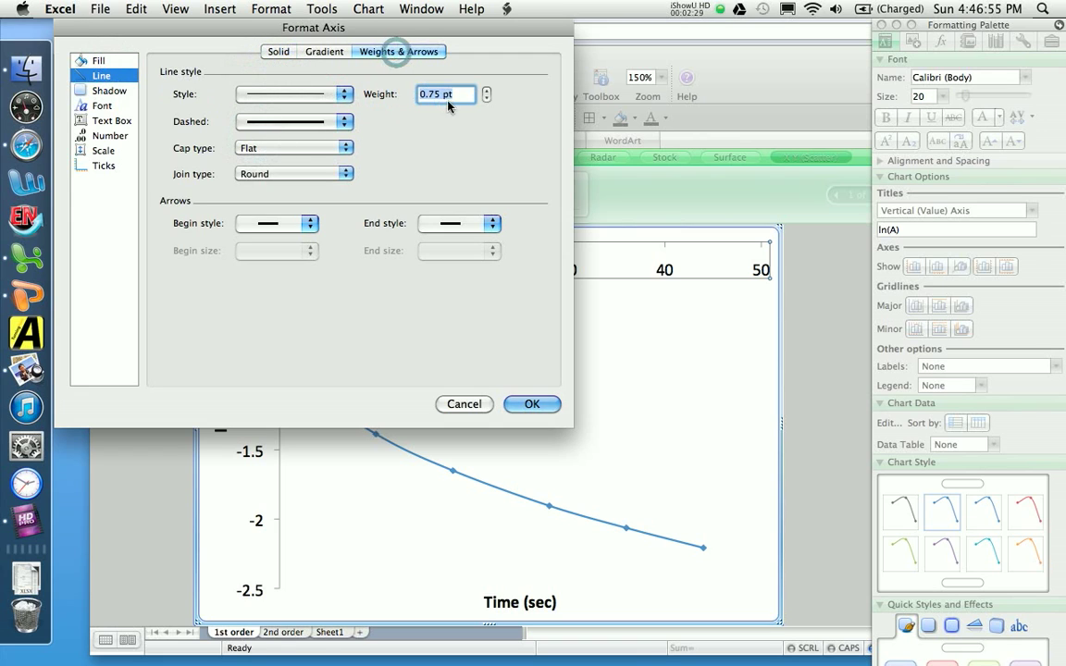
pyautogui.click(487, 92)
pyautogui.click(487, 92)
pyautogui.click(486, 91)
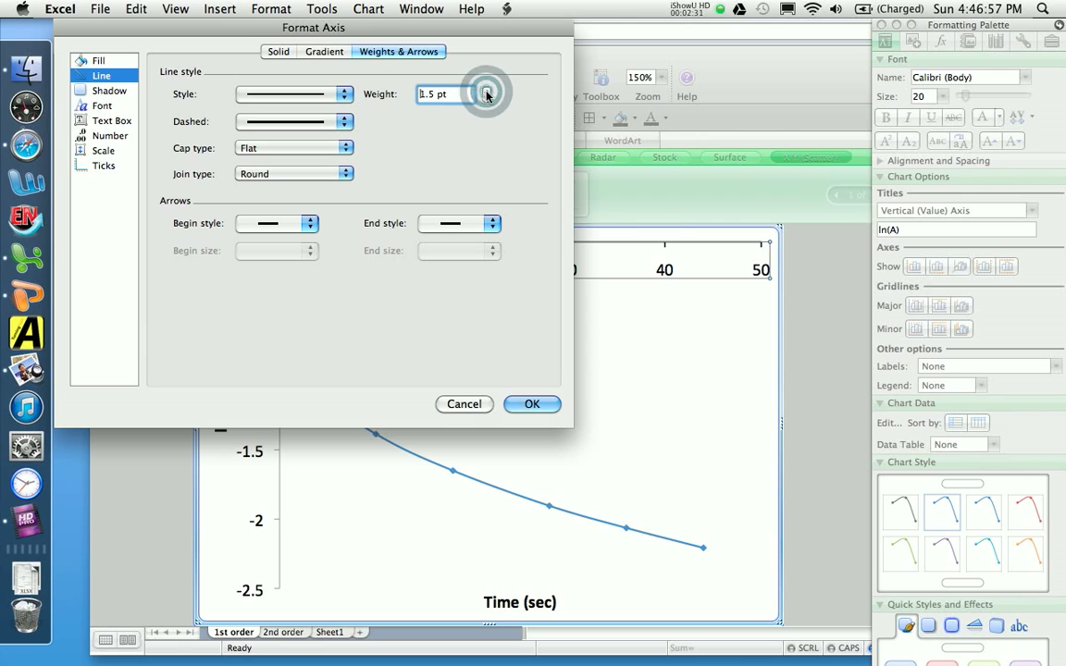
pyautogui.click(276, 51)
pyautogui.click(524, 404)
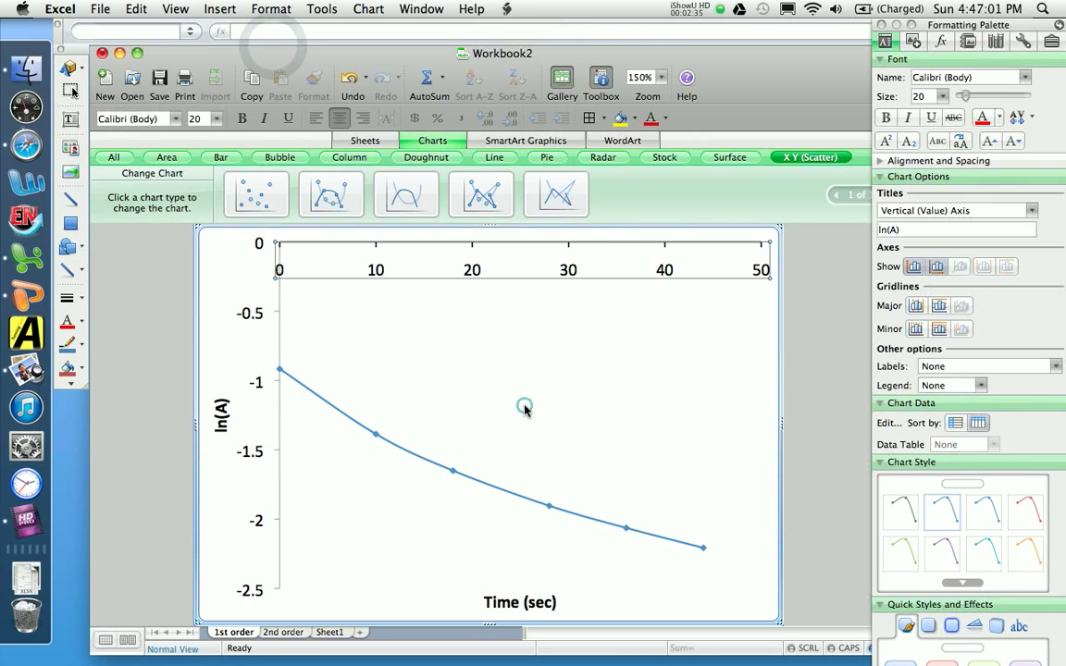
pyautogui.click(812, 307)
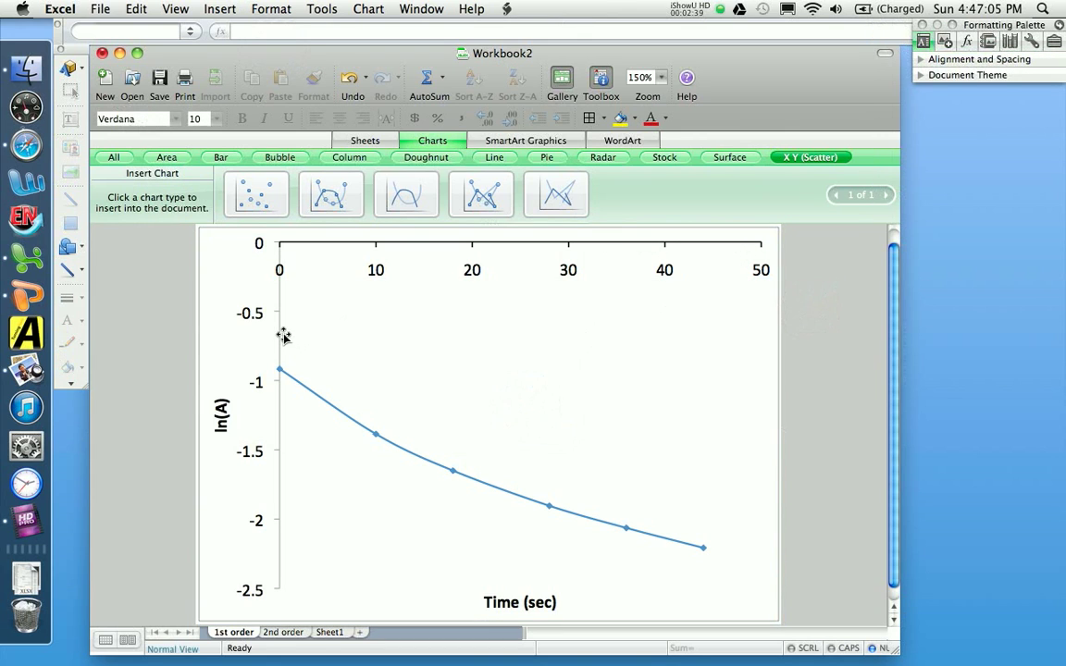
# Step: Format the vertical axis line as black with a weight of 1.5 pt and deselect the chart
pyautogui.doubleClick(254, 320)
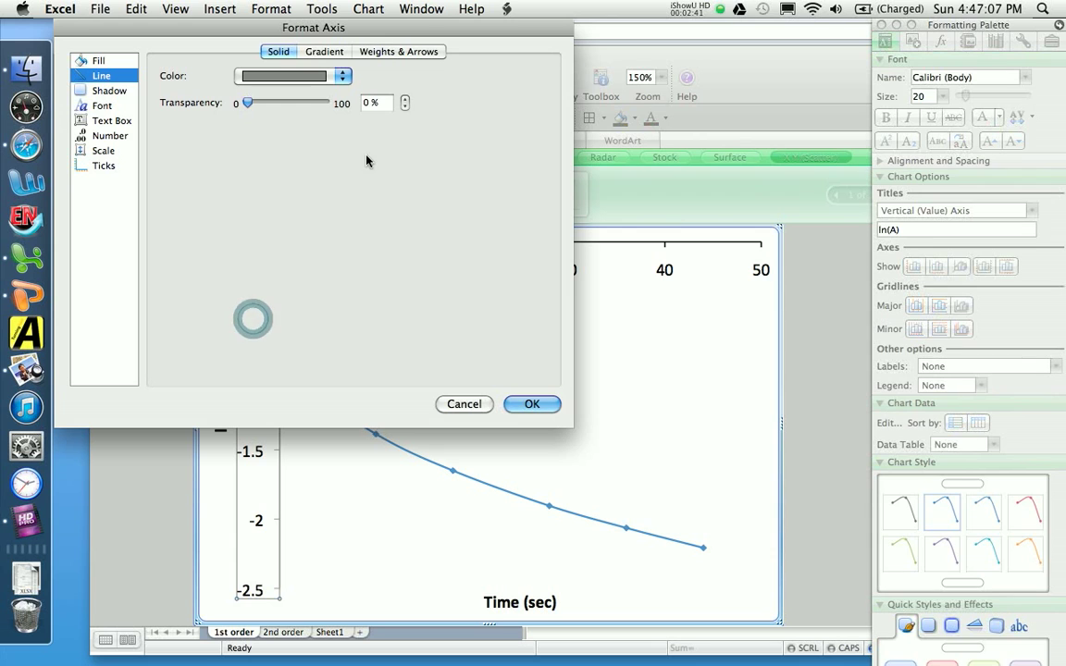
pyautogui.click(280, 80)
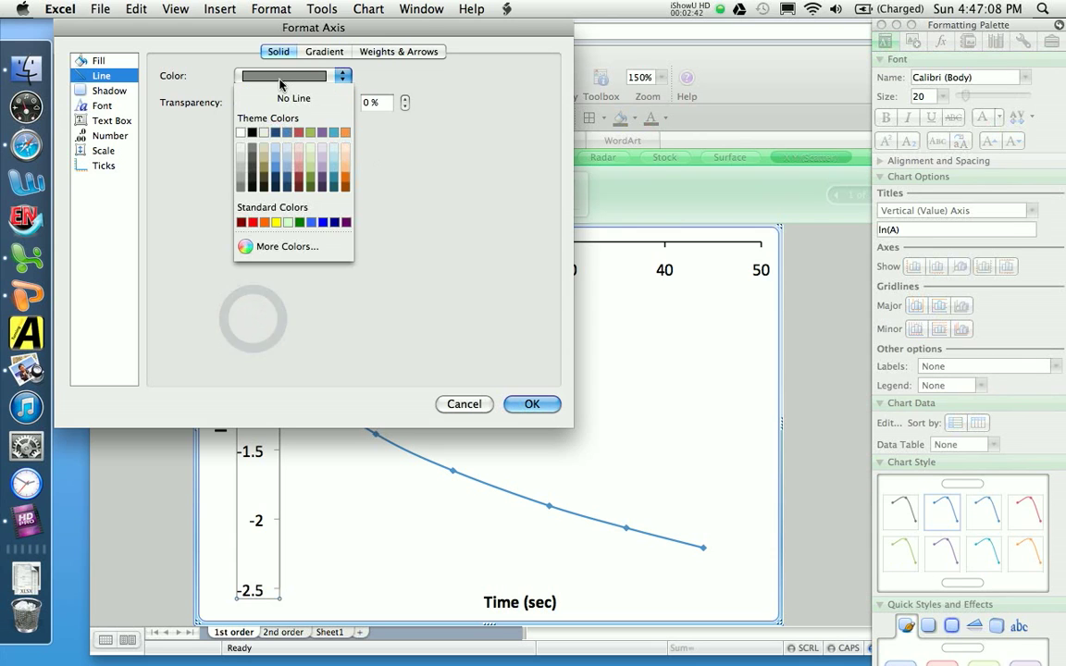
pyautogui.click(252, 132)
pyautogui.click(399, 51)
pyautogui.click(485, 91)
pyautogui.click(485, 91)
pyautogui.click(485, 91)
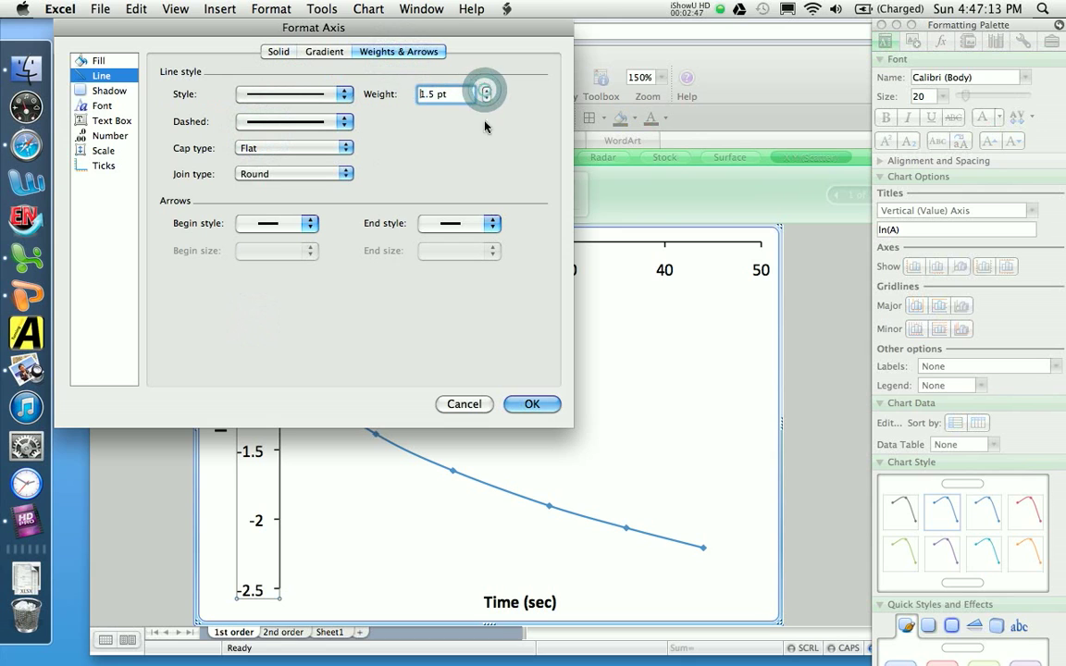
pyautogui.click(533, 402)
pyautogui.click(814, 379)
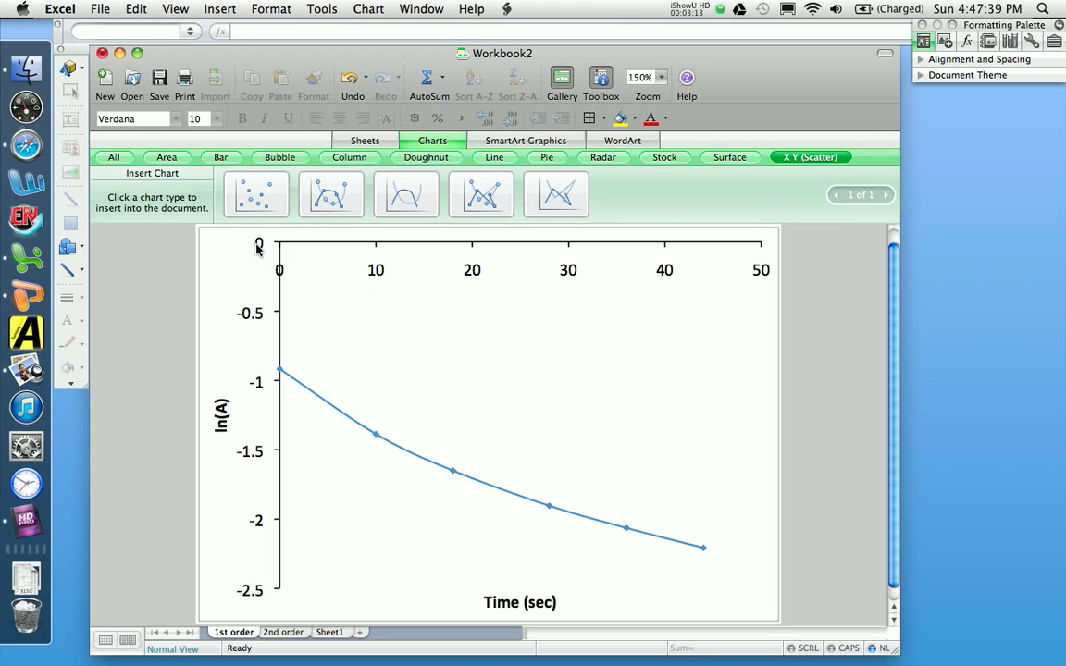
# Step: Set the vertical axis scale so that the horizontal axis crosses at -2.5
pyautogui.doubleClick(258, 246)
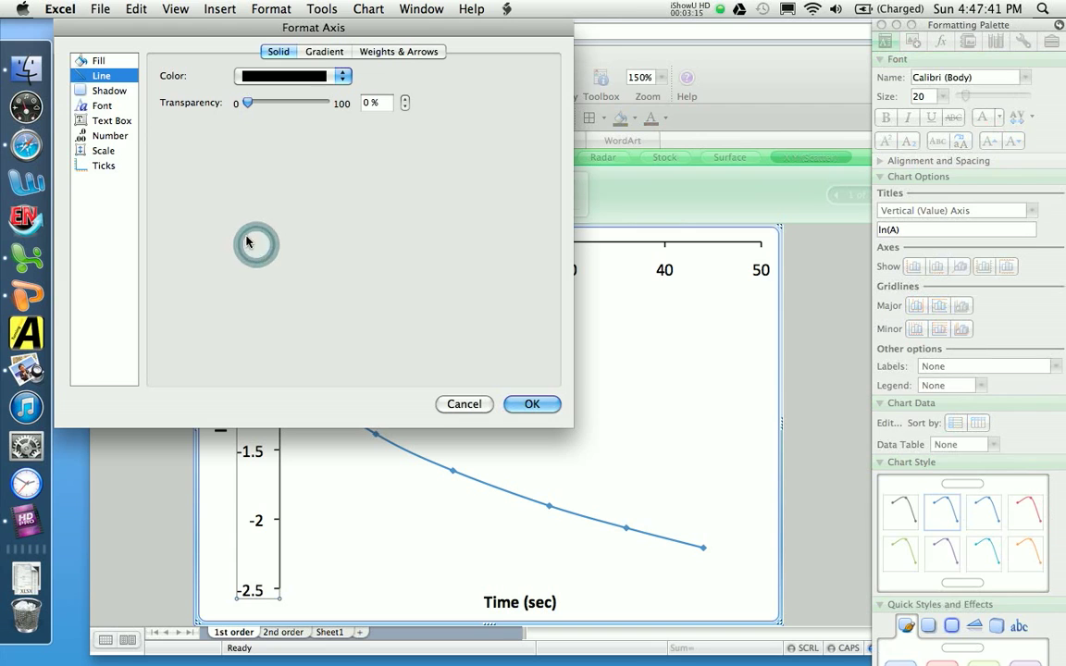
pyautogui.click(109, 151)
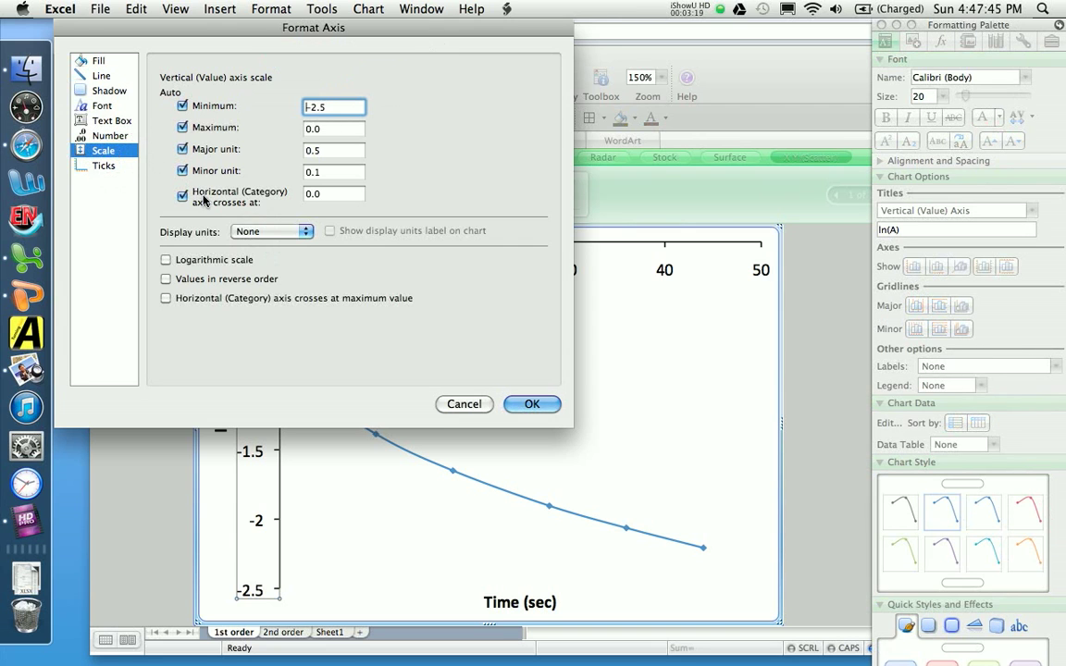
pyautogui.doubleClick(333, 197)
pyautogui.write('-2.5')
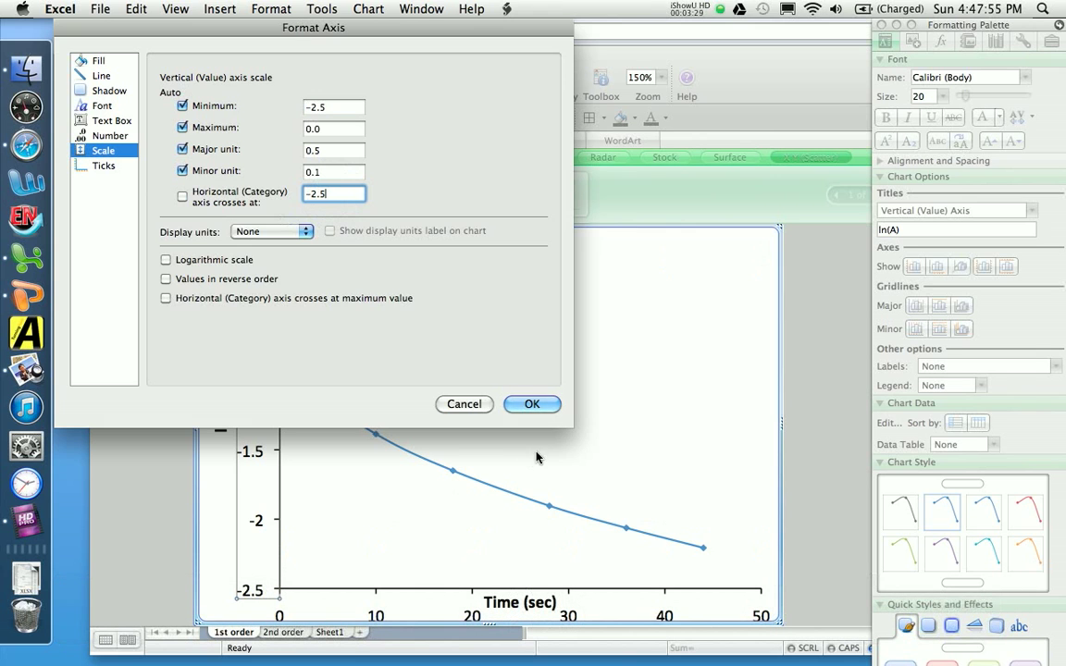
pyautogui.click(535, 404)
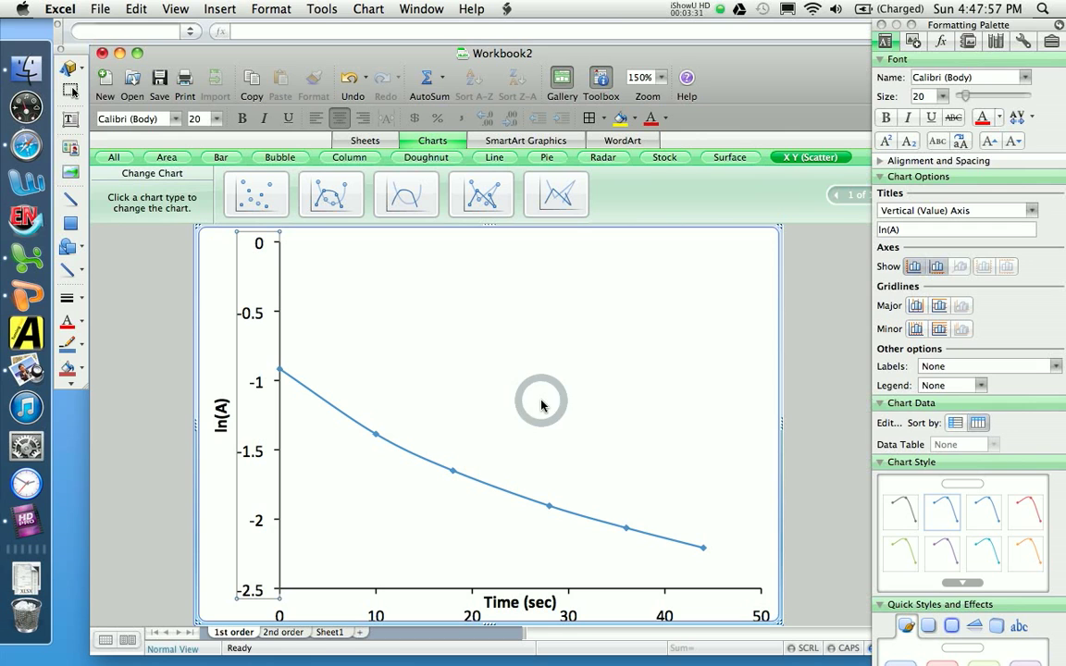
pyautogui.click(799, 401)
# Step: Shorten the plot area from its lower edge and move the "Time (sec)" title below the horizontal axis labels
pyautogui.click(602, 615)
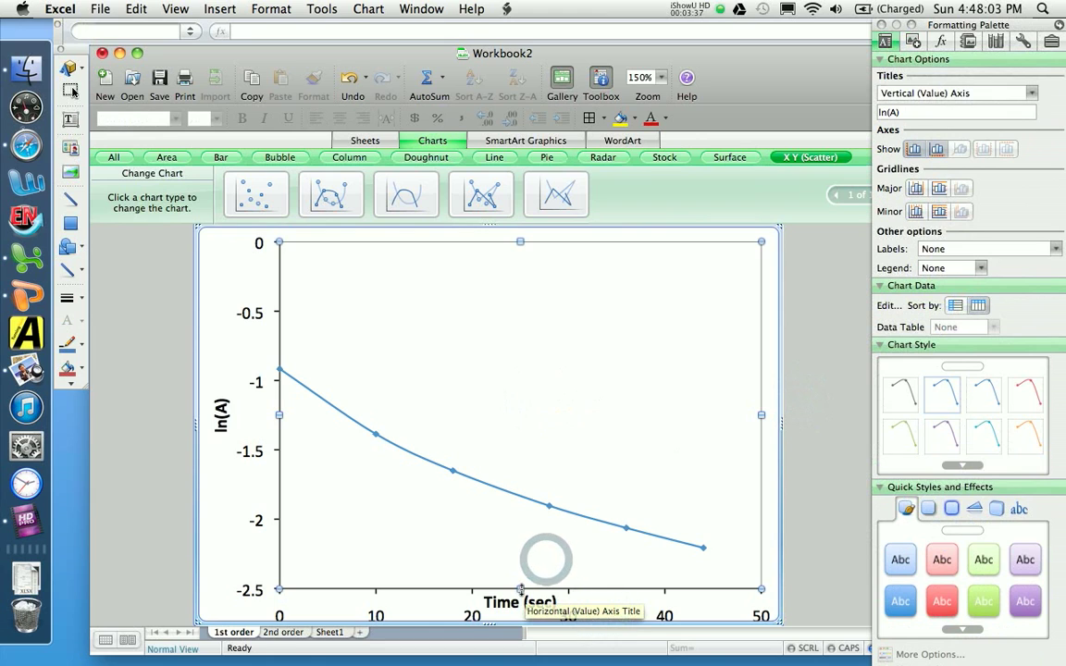
pyautogui.moveTo(521, 589); pyautogui.dragTo(520, 559)
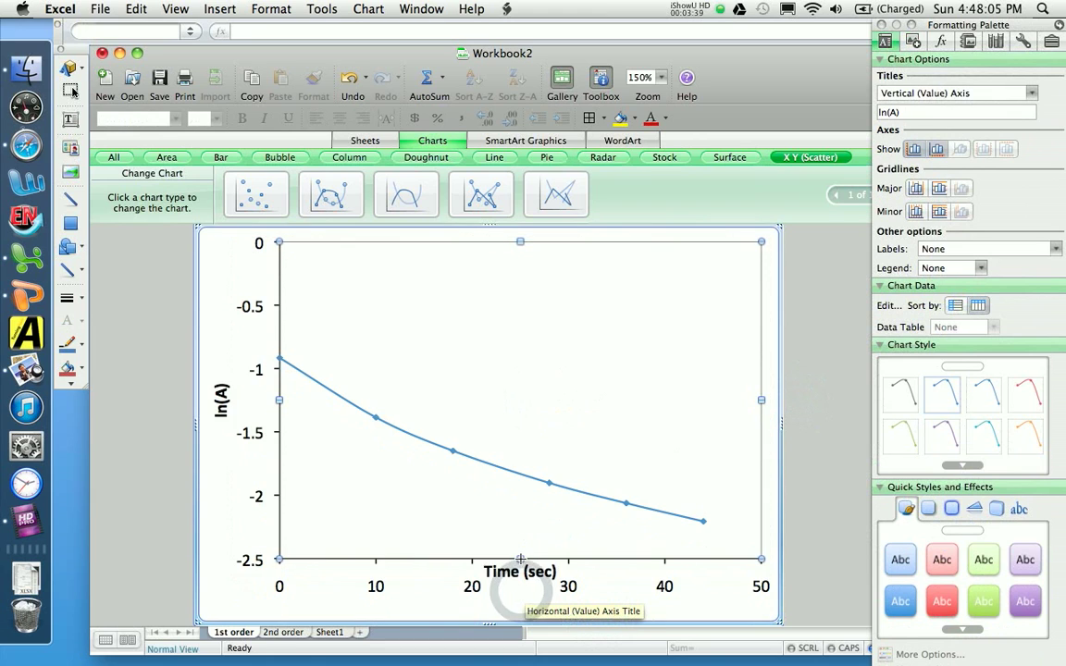
pyautogui.click(523, 572)
pyautogui.moveTo(530, 609); pyautogui.dragTo(530, 609)
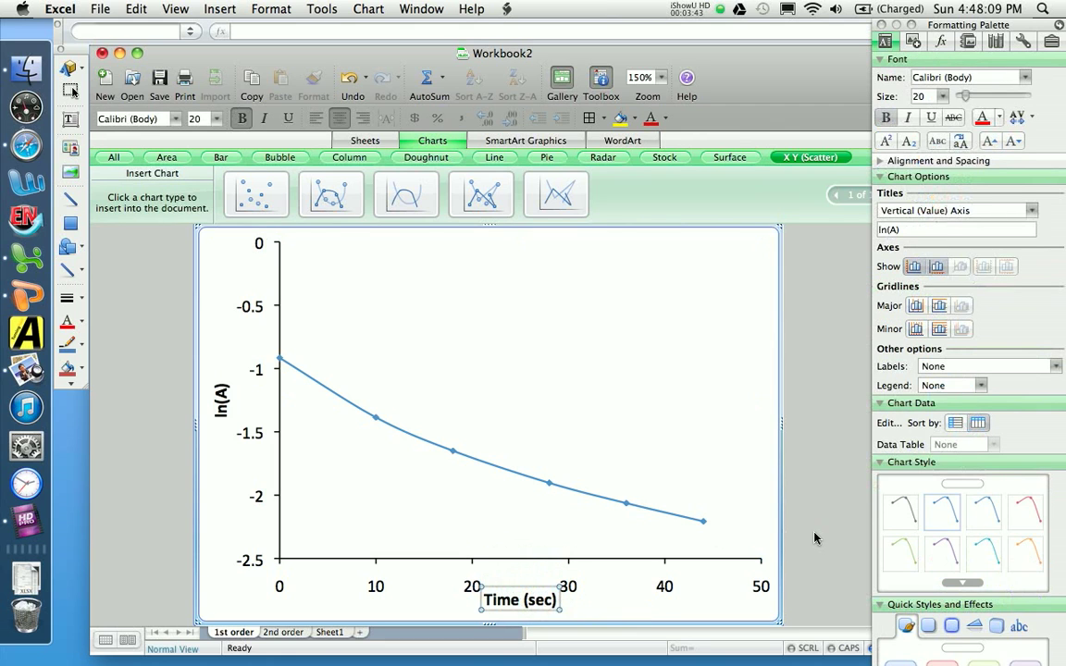
pyautogui.click(814, 536)
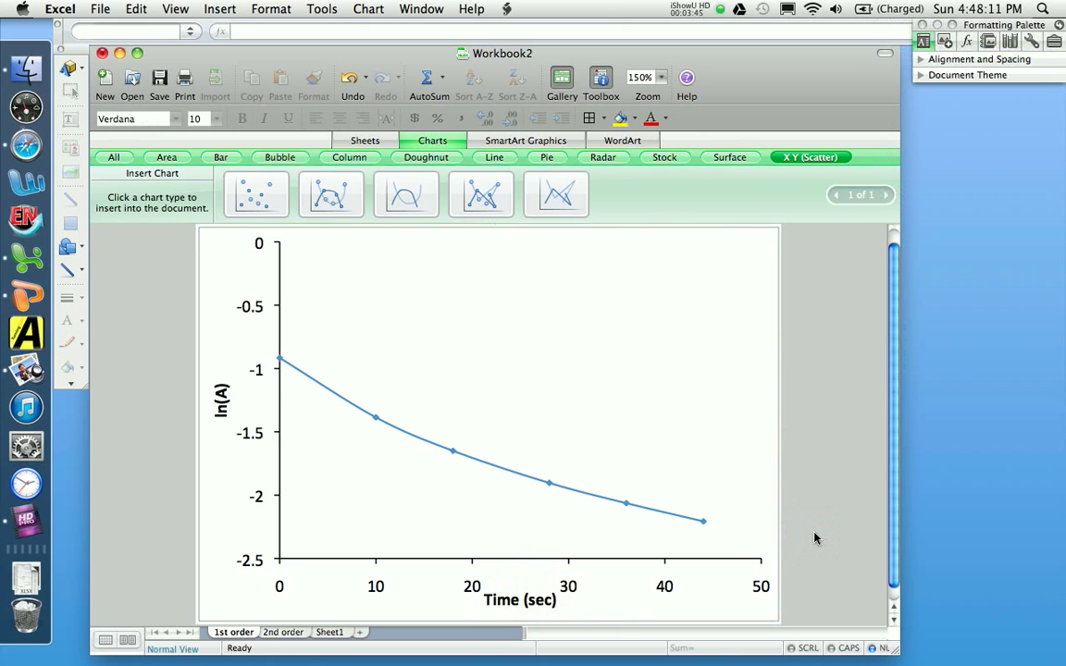
# Step: On the 2nd order chart, delete the legend and remove the horizontal major gridlines
pyautogui.click(282, 632)
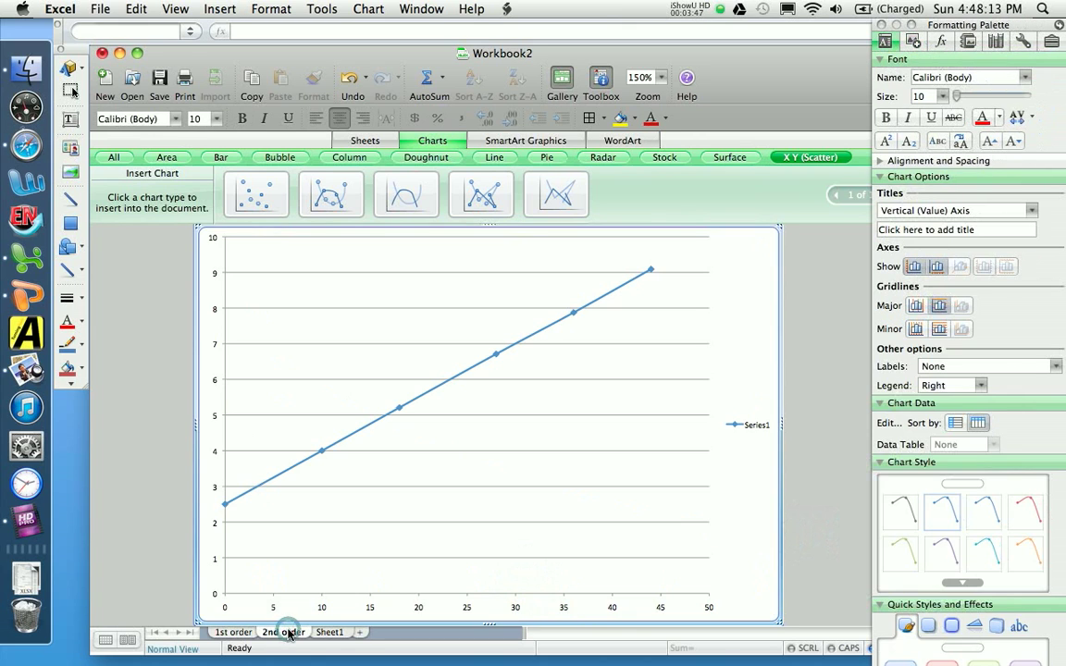
pyautogui.click(740, 427)
pyautogui.press('Delete')
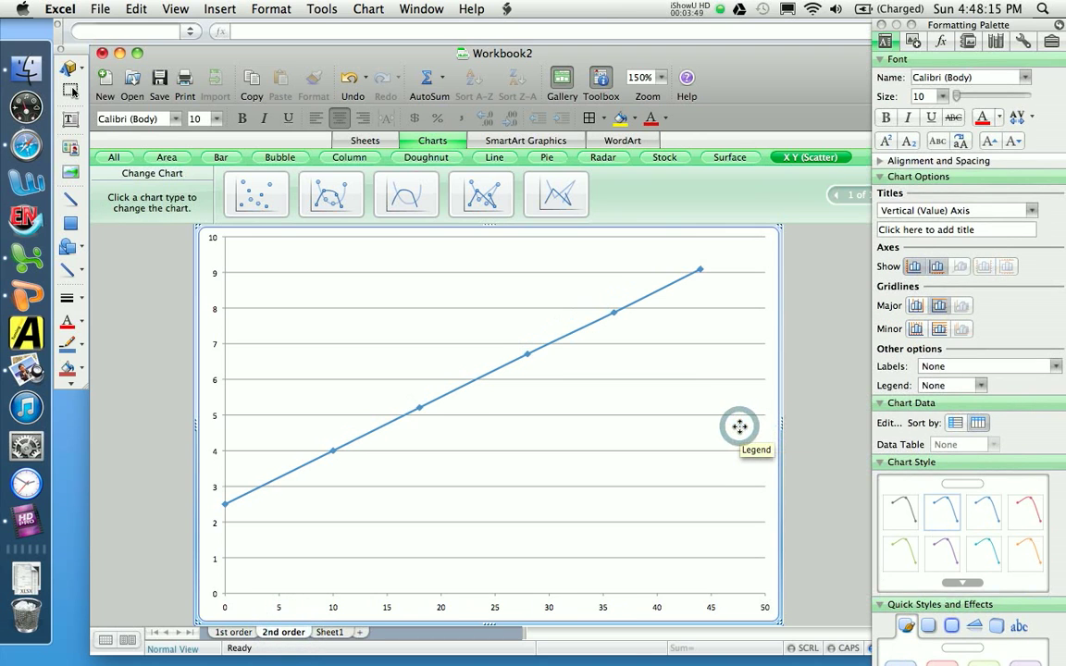
pyautogui.click(321, 392)
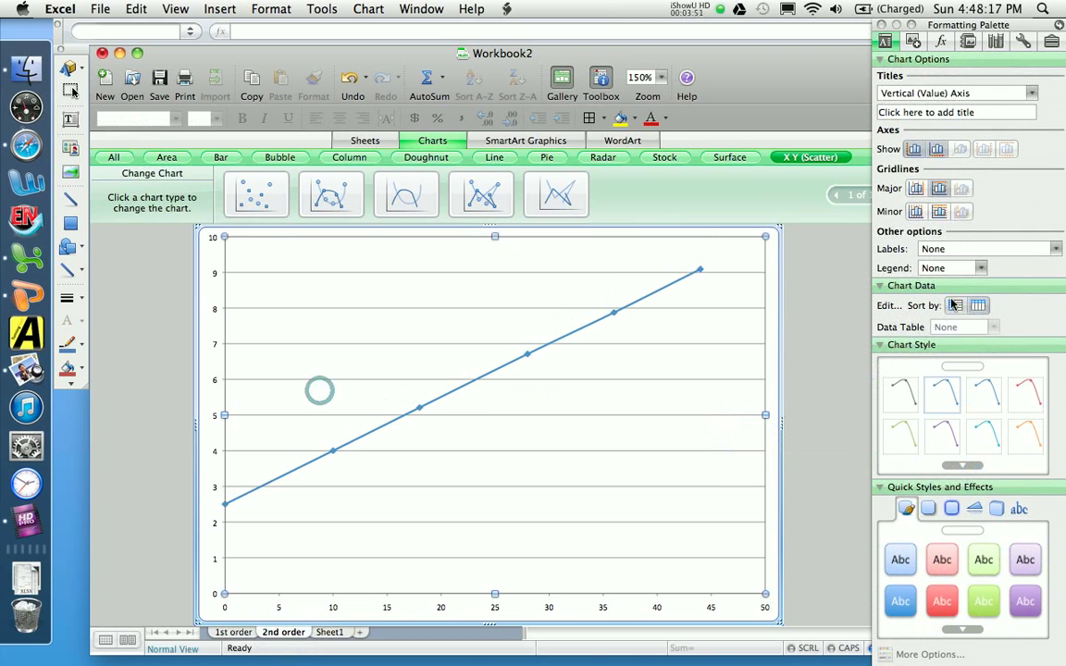
# Step: Set the font size of the 2nd order chart's vertical axis labels to 20
pyautogui.doubleClick(214, 312)
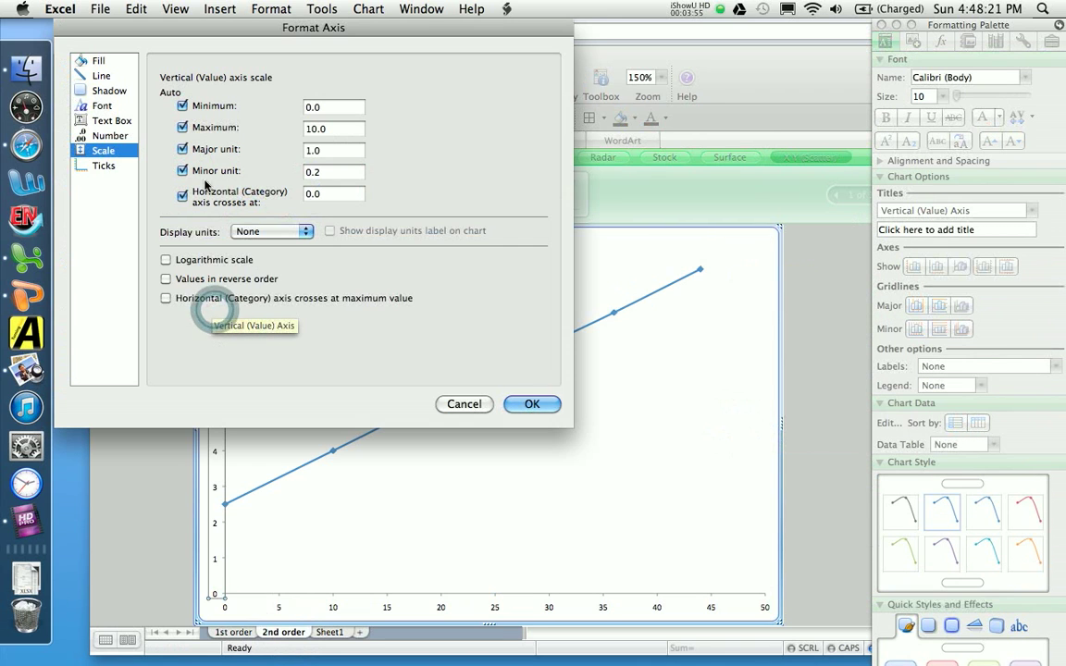
pyautogui.click(101, 106)
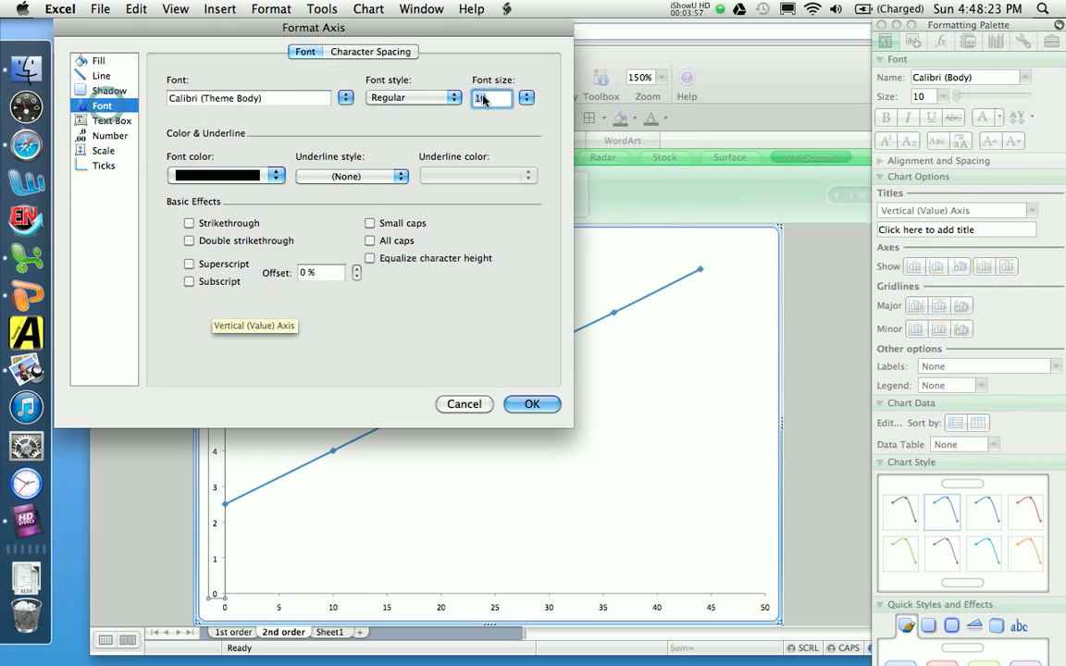
pyautogui.click(526, 99)
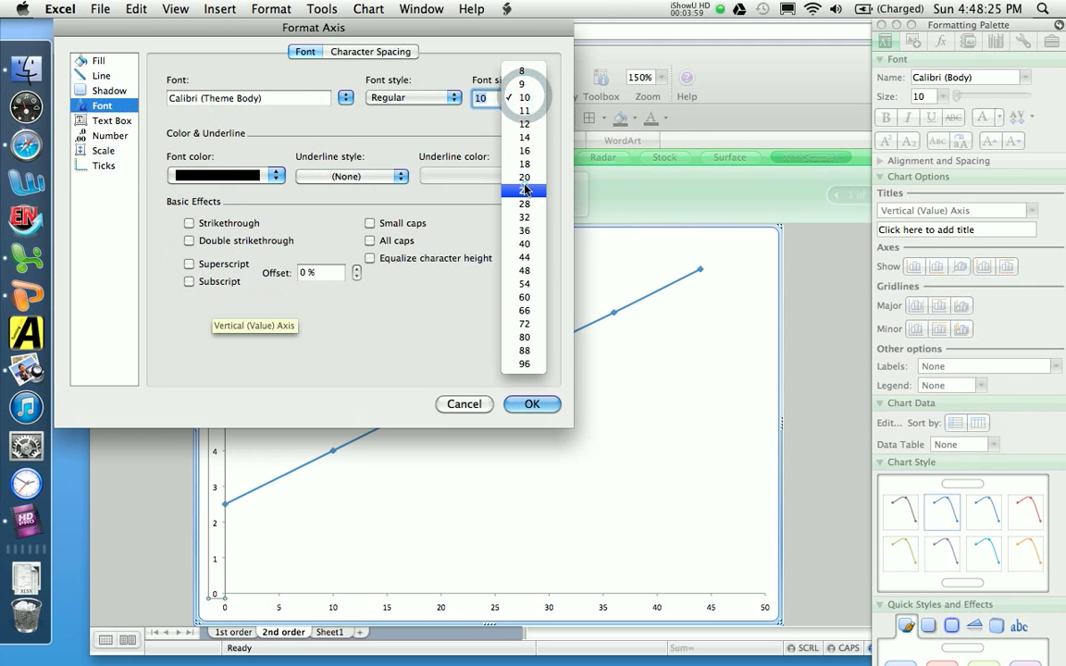
pyautogui.click(524, 185)
pyautogui.click(527, 96)
pyautogui.click(521, 86)
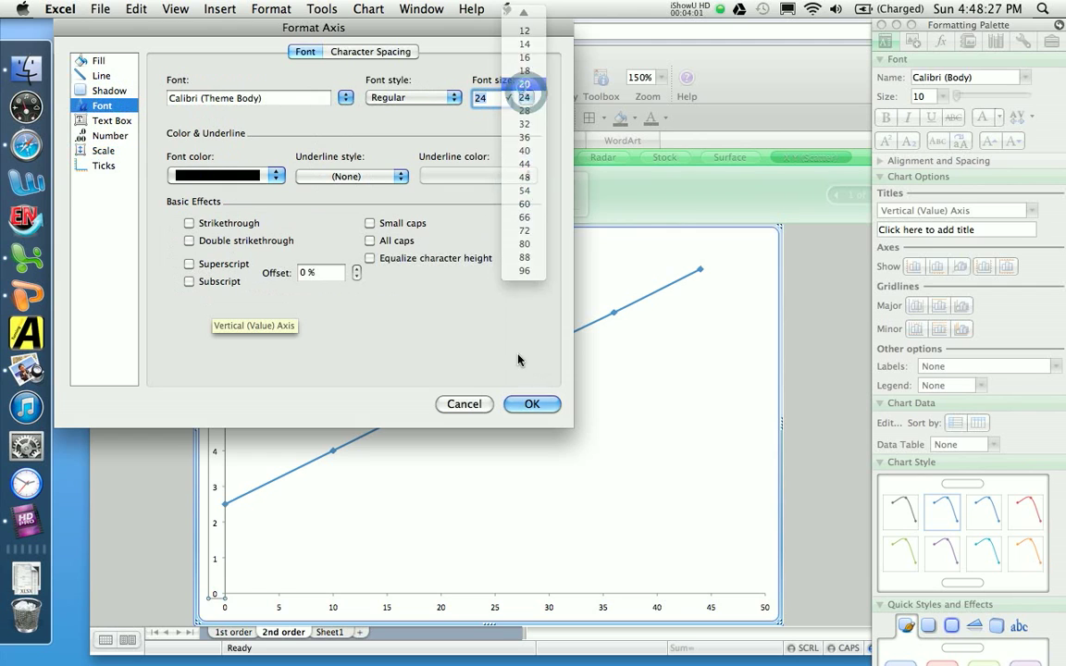
pyautogui.click(524, 407)
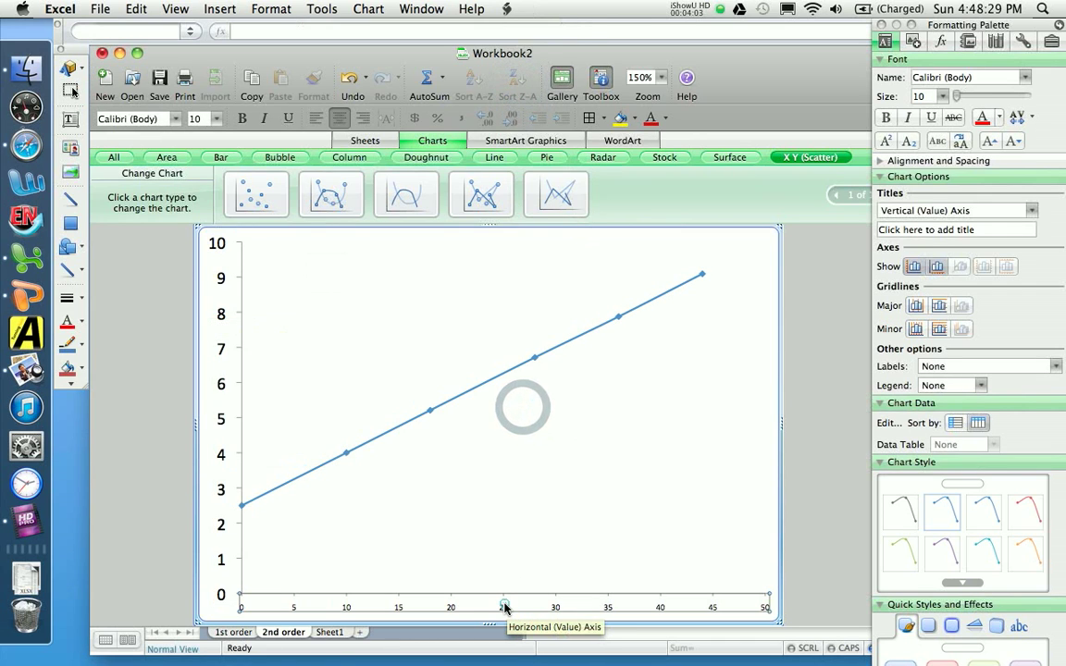
# Step: Set the font size of the 2nd order chart's horizontal axis labels to 20
pyautogui.doubleClick(503, 606)
pyautogui.click(526, 97)
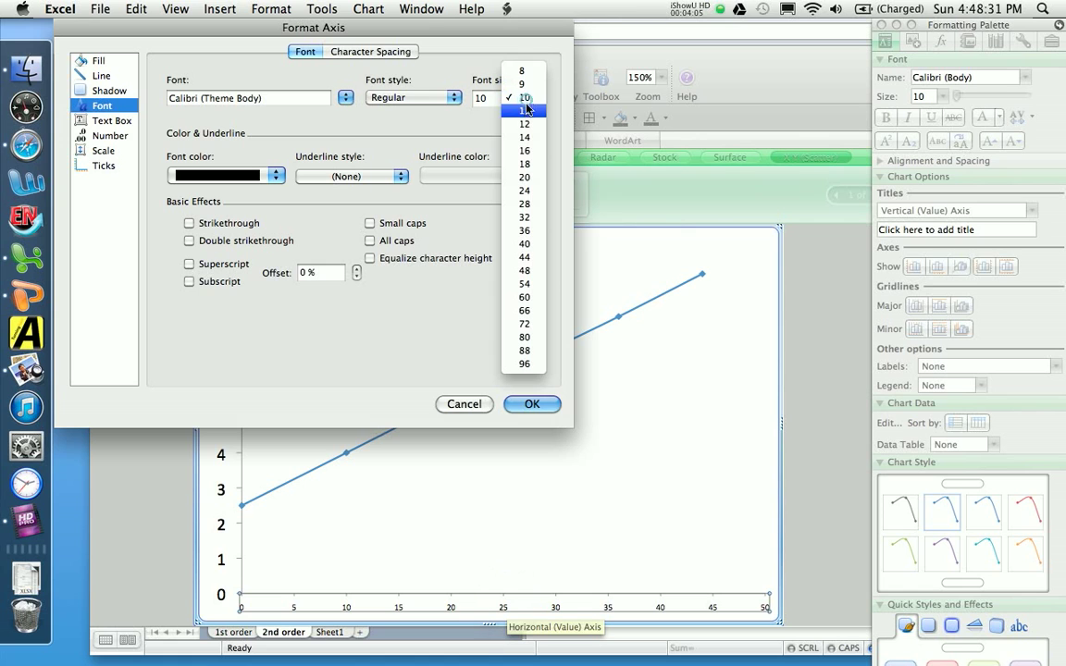
pyautogui.click(525, 181)
pyautogui.click(542, 402)
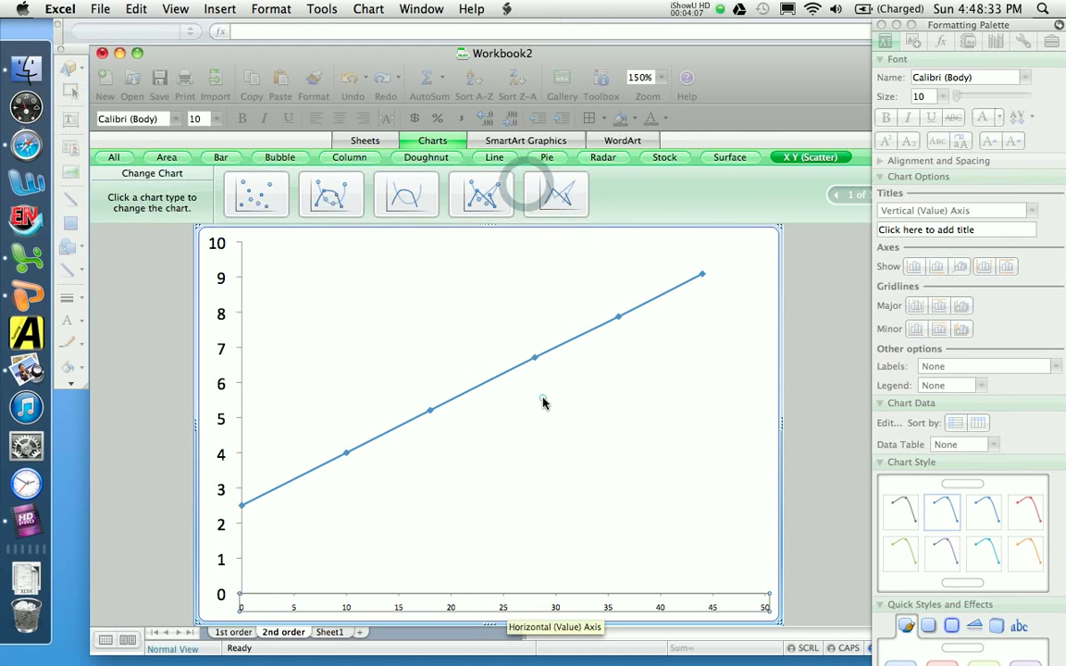
# Step: Format the 2nd order chart's vertical axis line as black with a weight of 1.5 pt
pyautogui.doubleClick(216, 405)
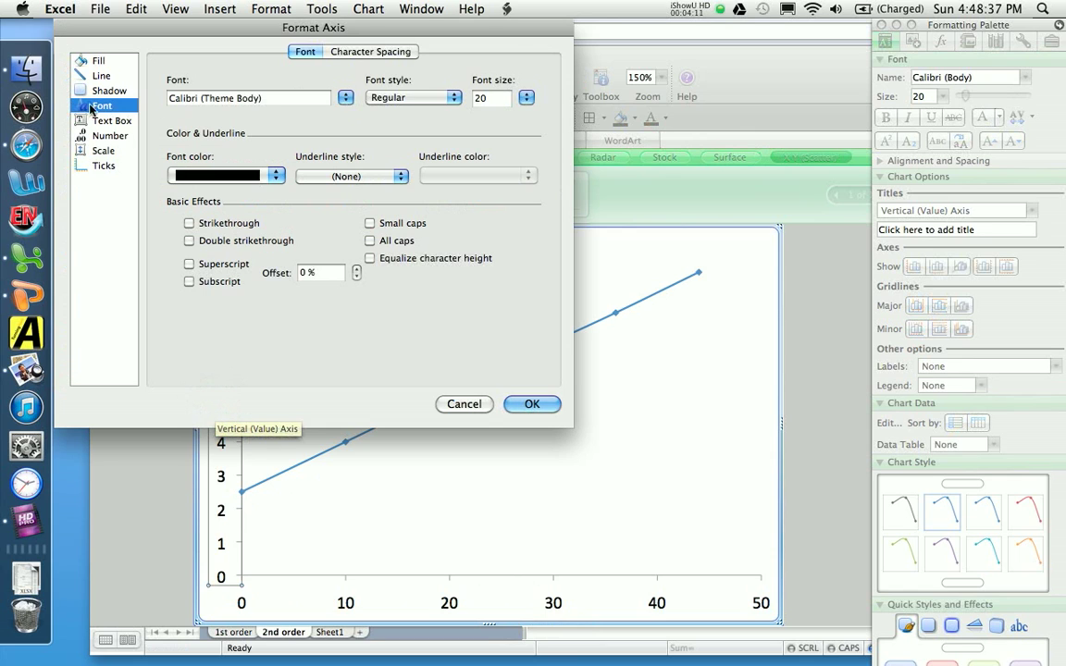
pyautogui.click(87, 77)
pyautogui.click(339, 74)
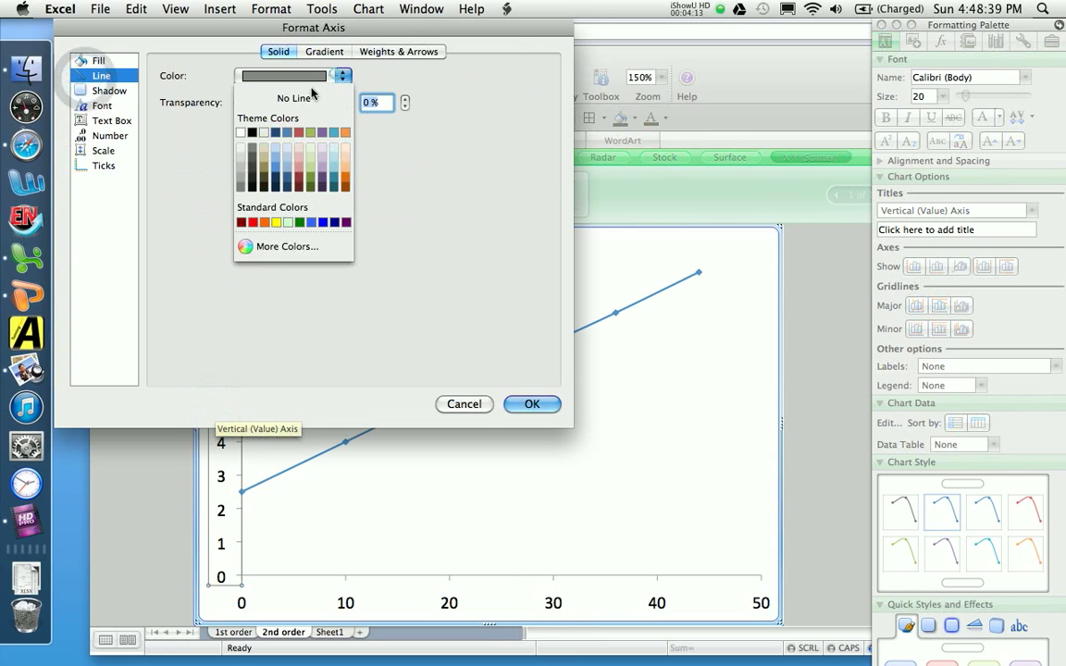
pyautogui.click(256, 134)
pyautogui.click(398, 51)
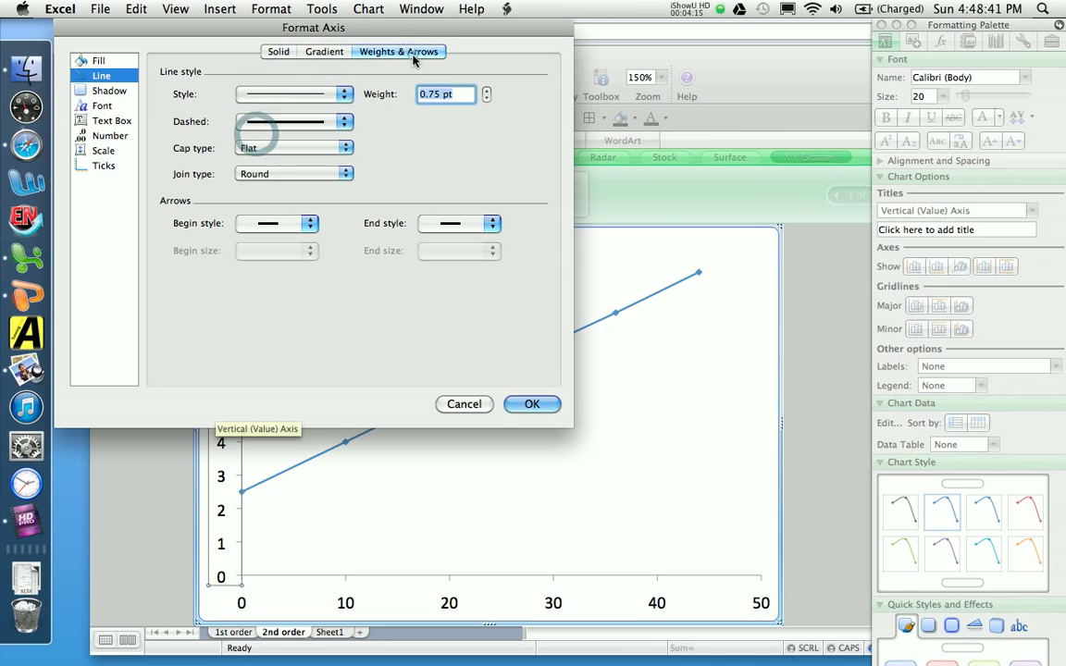
pyautogui.click(488, 91)
pyautogui.click(489, 91)
pyautogui.click(488, 91)
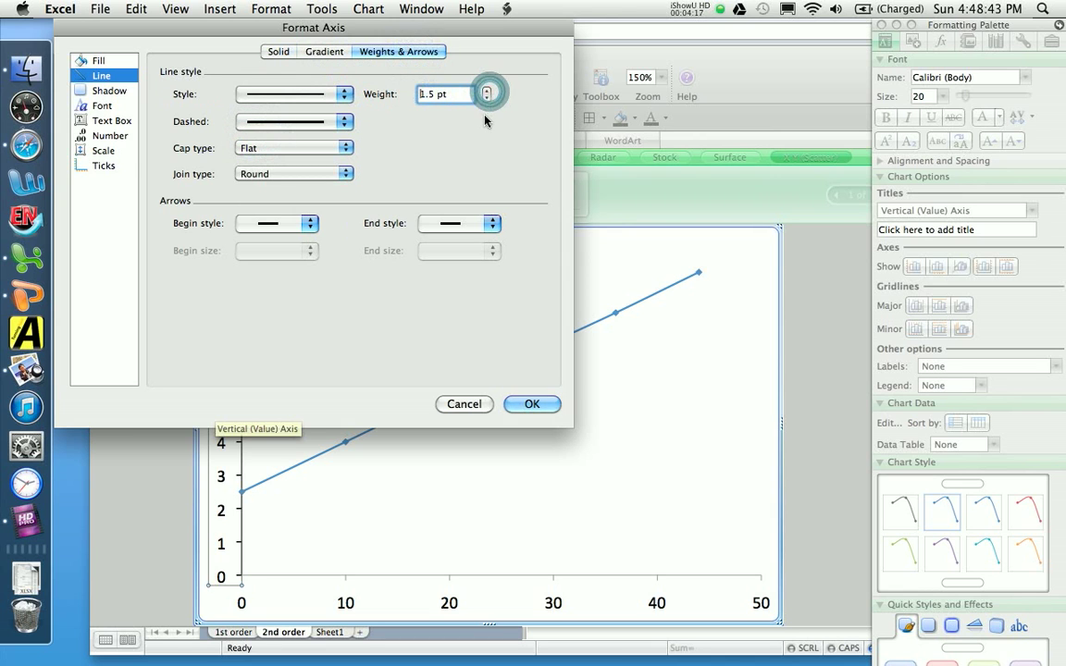
pyautogui.press('Return')
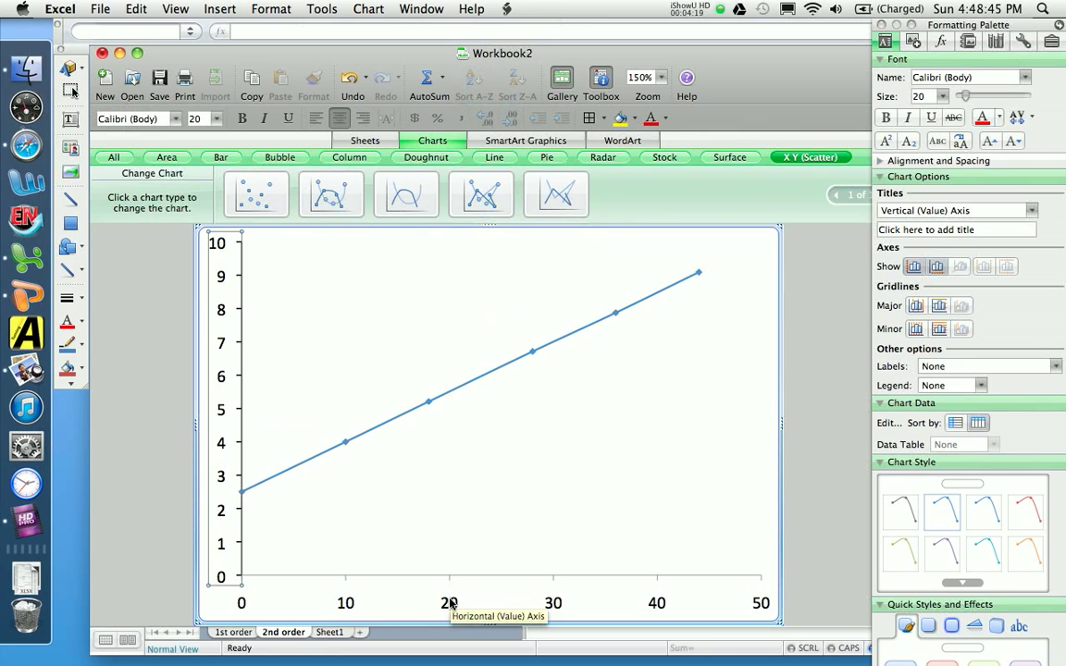
# Step: Format the 2nd order chart's horizontal axis line as black and increase its weight to match the vertical axis line
pyautogui.doubleClick(449, 601)
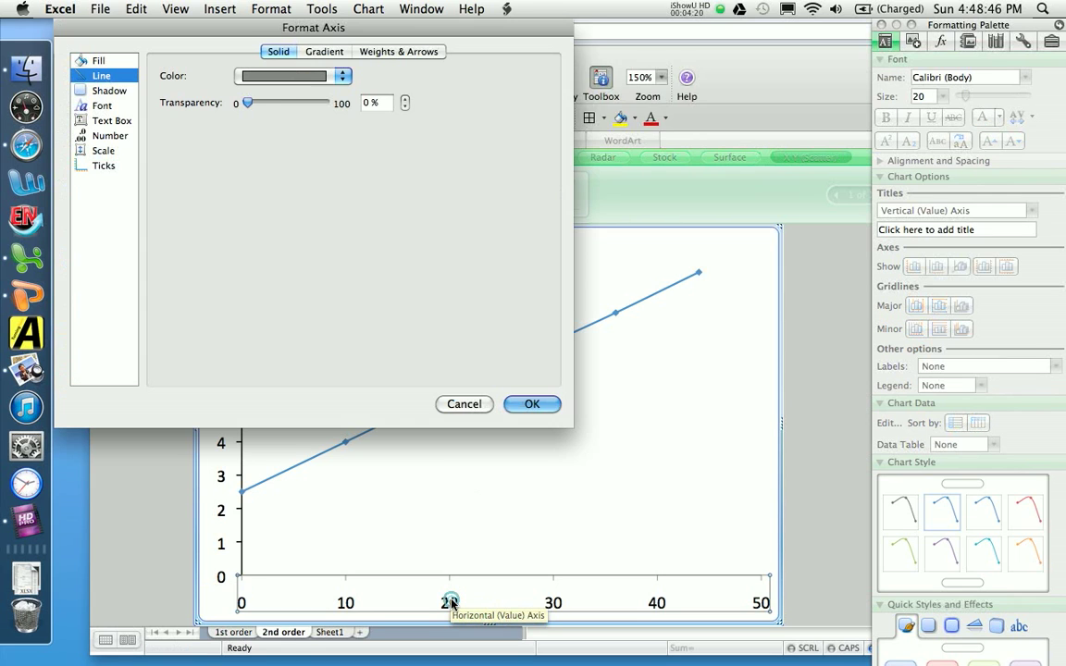
pyautogui.click(278, 76)
pyautogui.click(251, 131)
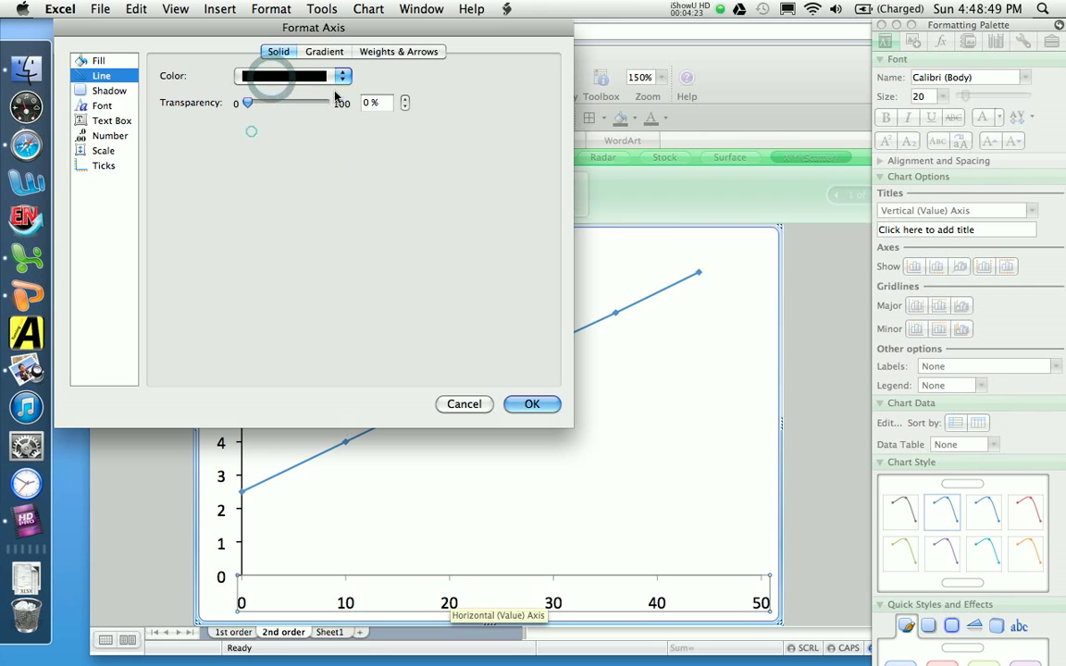
pyautogui.click(399, 50)
pyautogui.click(487, 91)
pyautogui.click(487, 91)
pyautogui.click(487, 90)
pyautogui.press('Return')
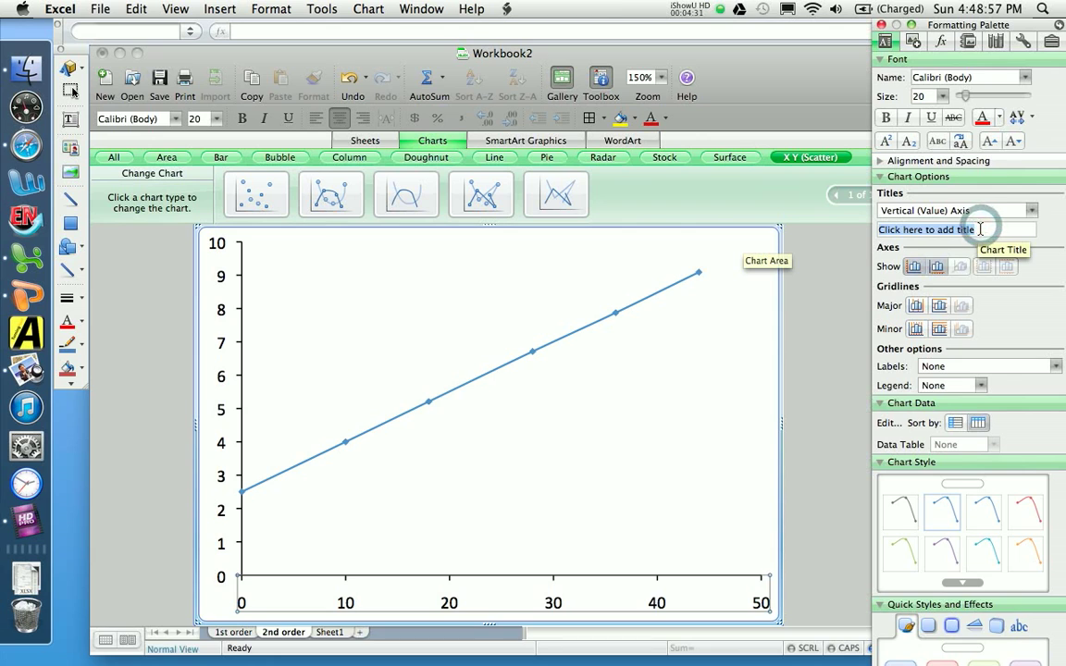
# Step: Title the 2nd order chart's vertical axis "1/A" and its horizontal axis "Time (sec)"
pyautogui.write('1/A')
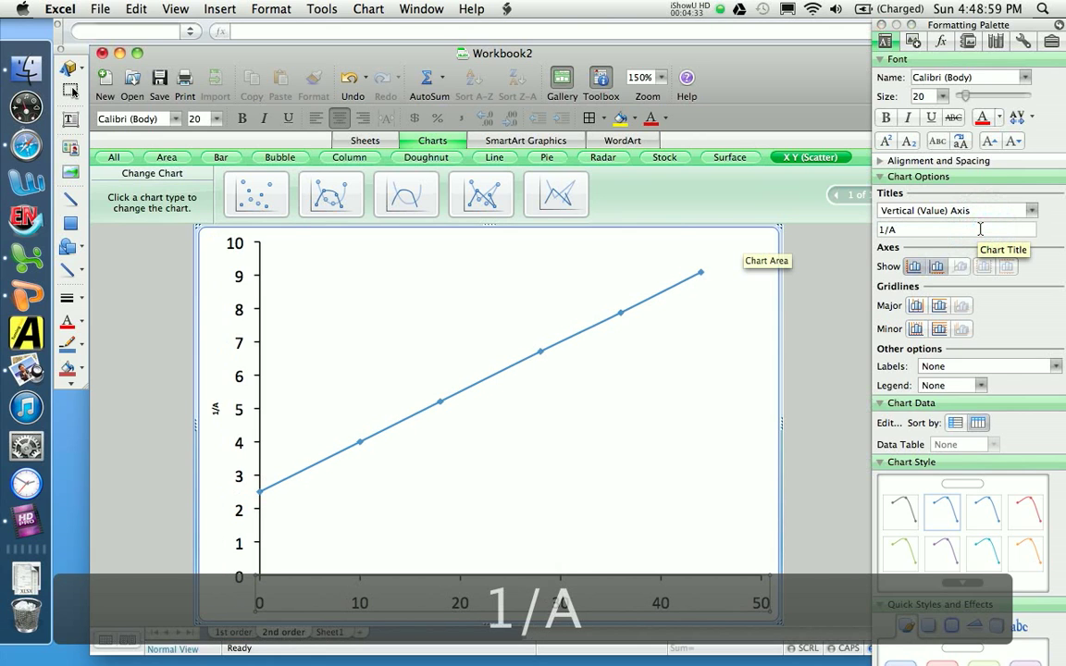
pyautogui.click(1030, 211)
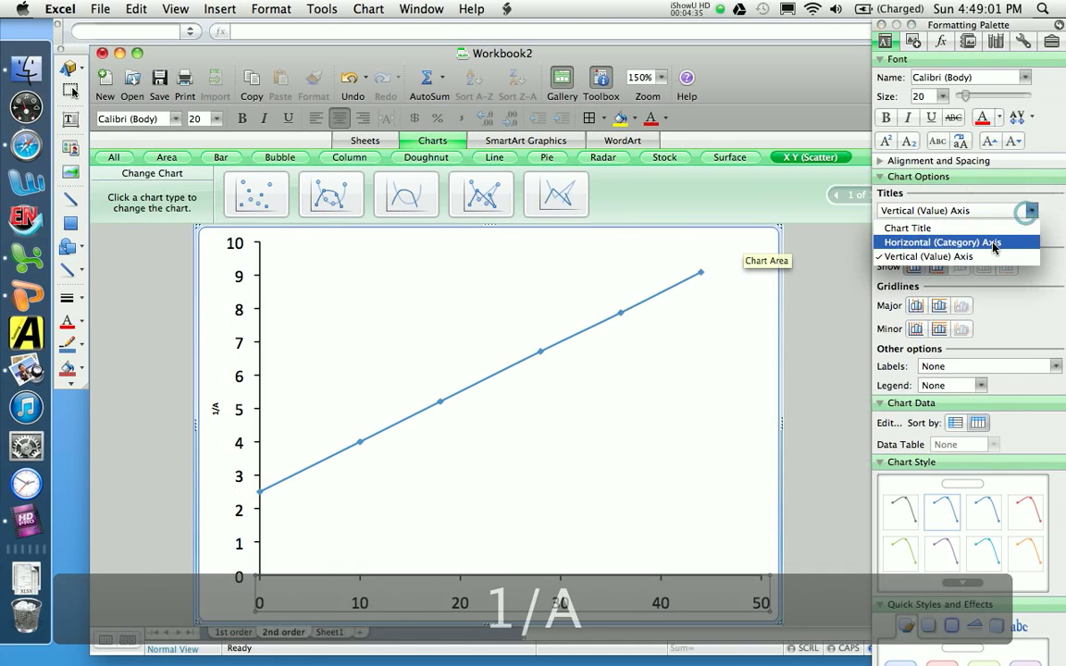
pyautogui.click(988, 241)
pyautogui.click(972, 233)
pyautogui.write('Time (sec)')
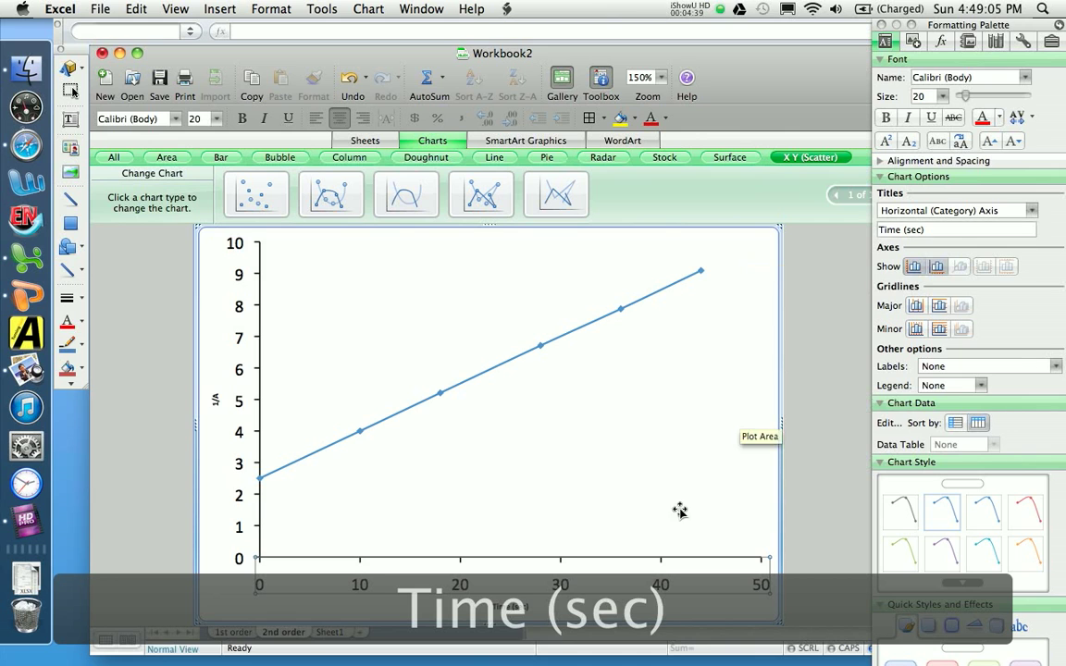
# Step: Set the font size of the 2nd order chart's horizontal and vertical axis titles to 20
pyautogui.click(510, 606)
pyautogui.click(941, 97)
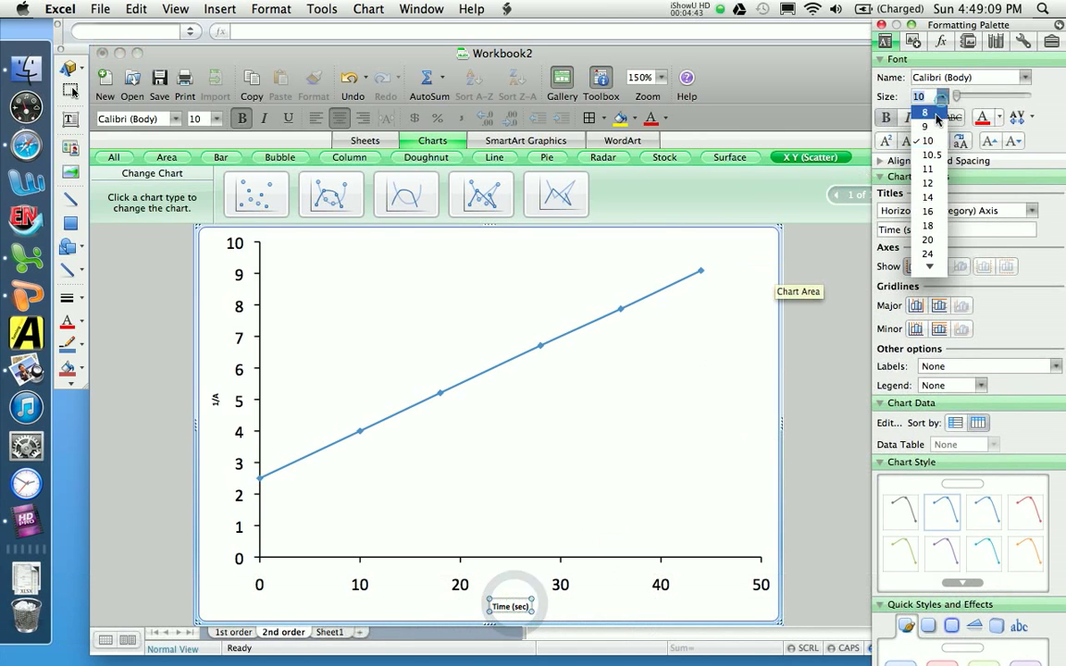
pyautogui.click(933, 234)
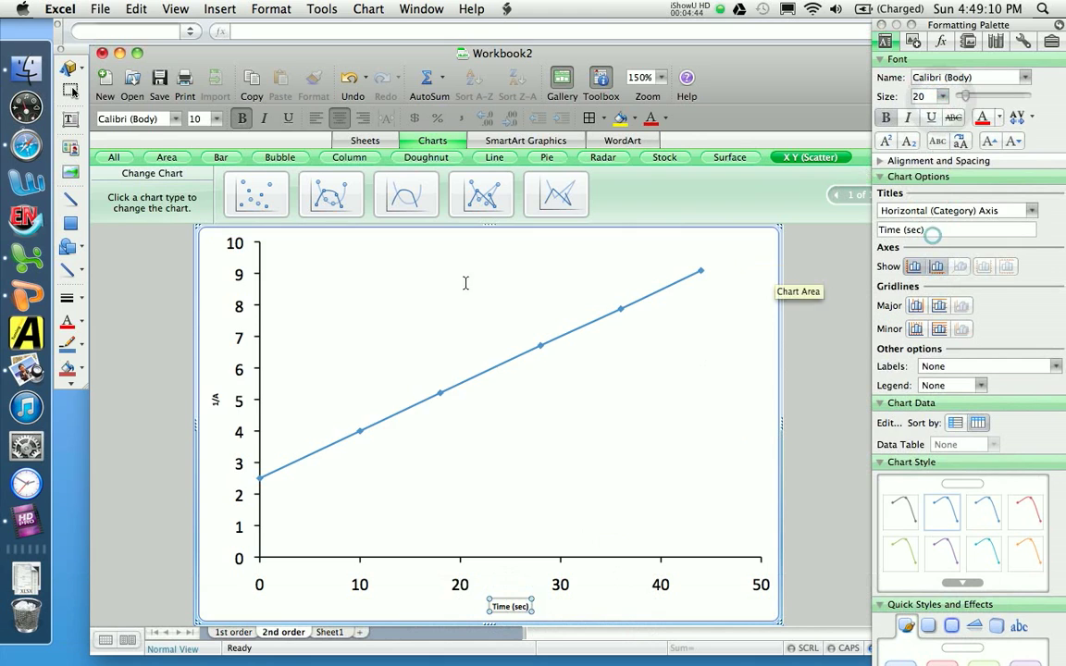
pyautogui.click(213, 383)
pyautogui.click(941, 96)
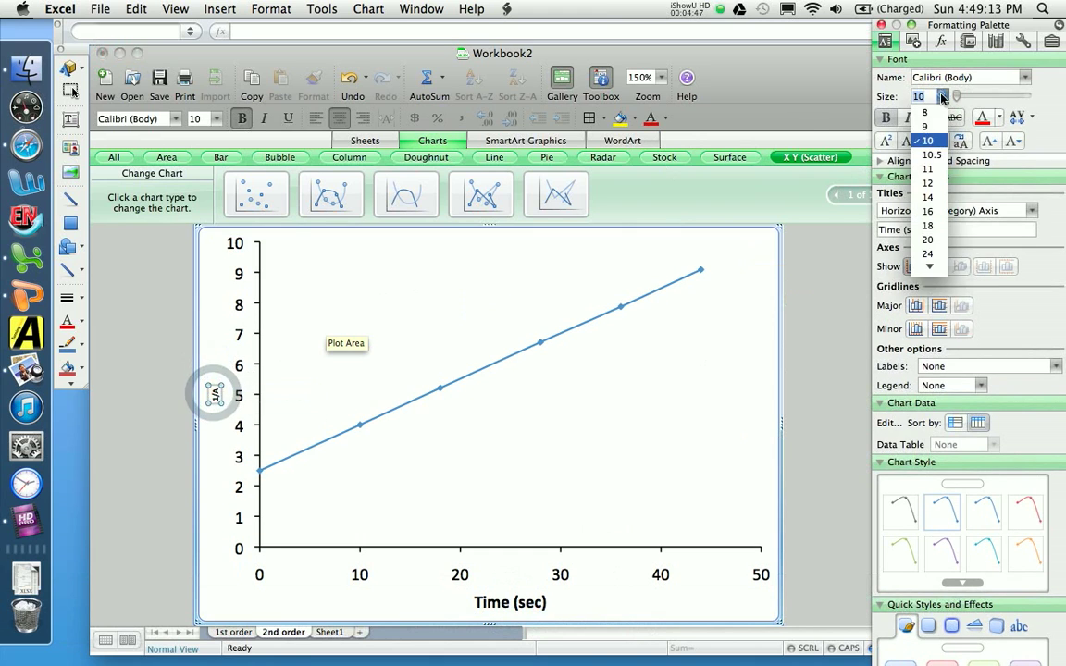
pyautogui.click(932, 234)
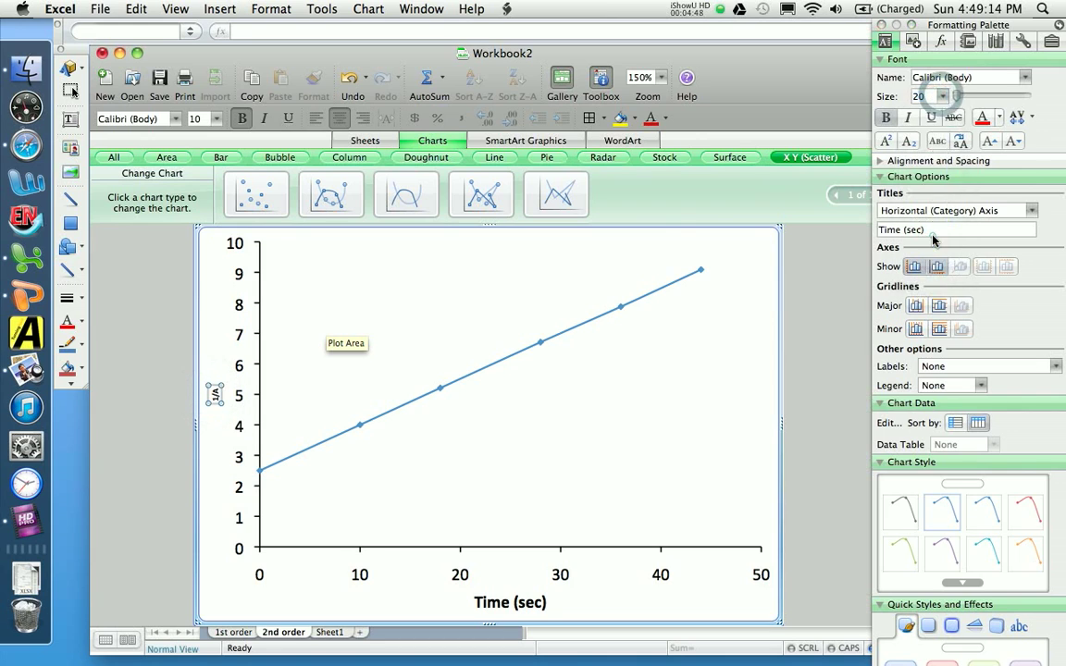
pyautogui.click(216, 321)
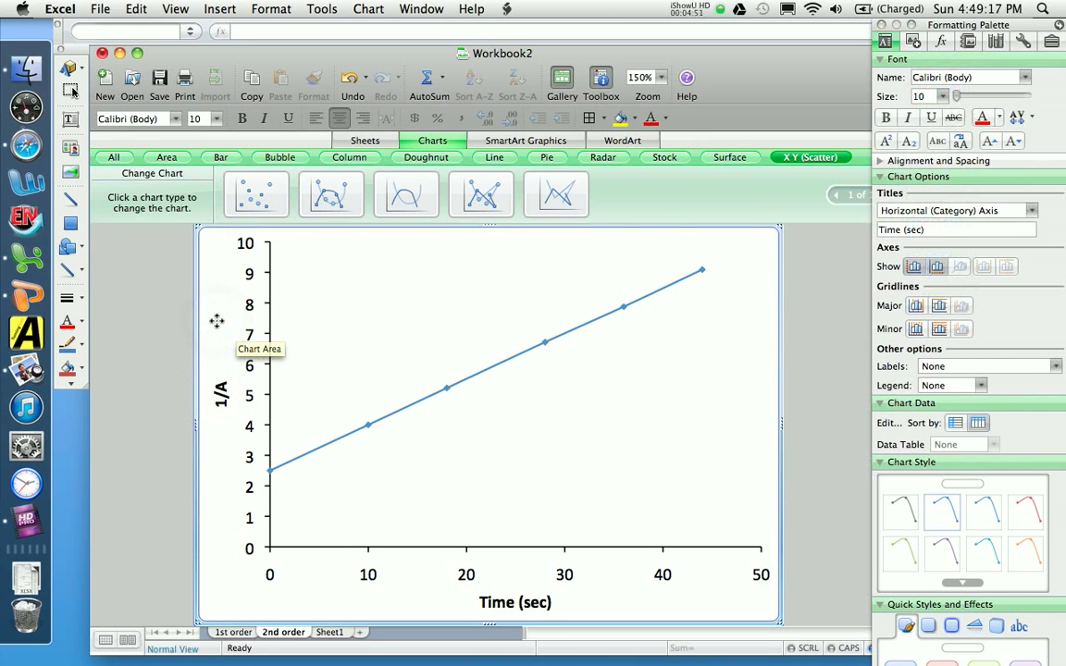